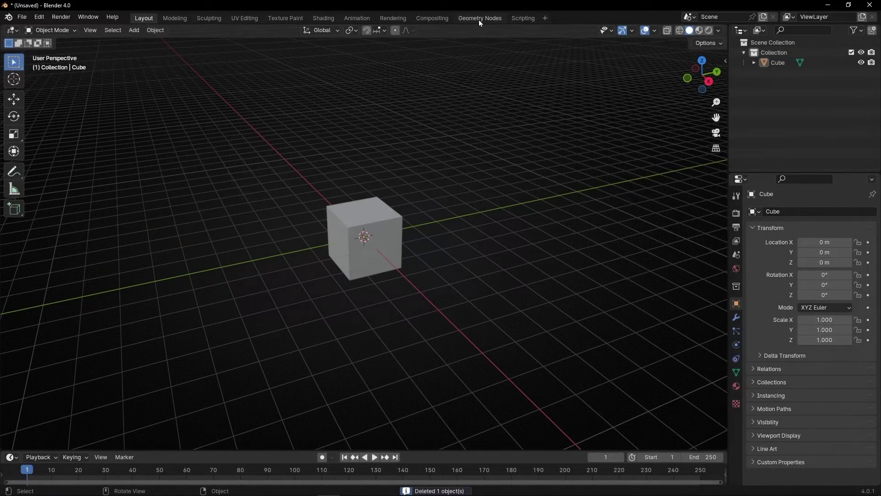
Switch to the Geometry Nodes workspace, close the spreadsheet, and give the cube a new node tree
{"action": "left_click", "coordinate": [480, 20]}
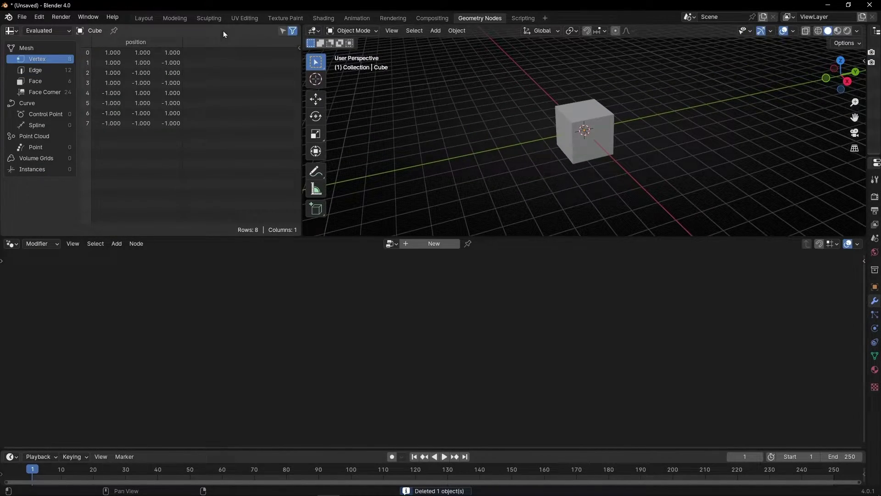
{"action": "right_click", "coordinate": [223, 31]}
{"action": "left_click", "coordinate": [185, 128]}
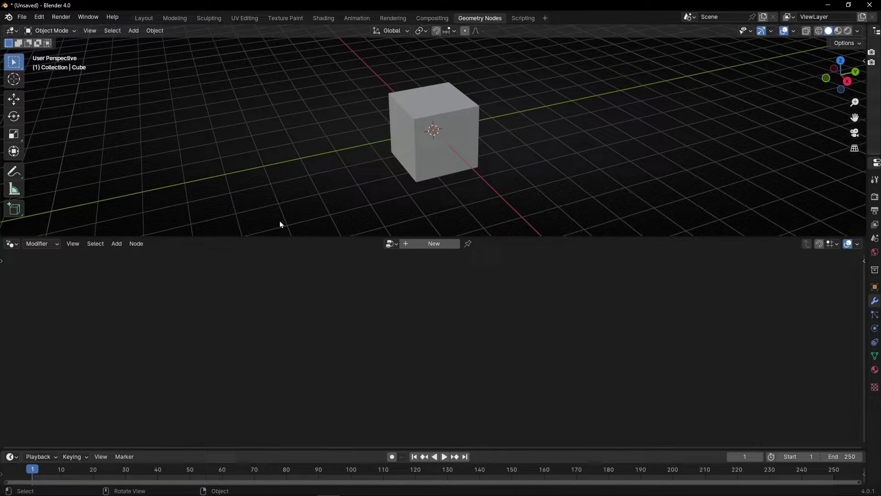
{"action": "left_click", "coordinate": [426, 245]}
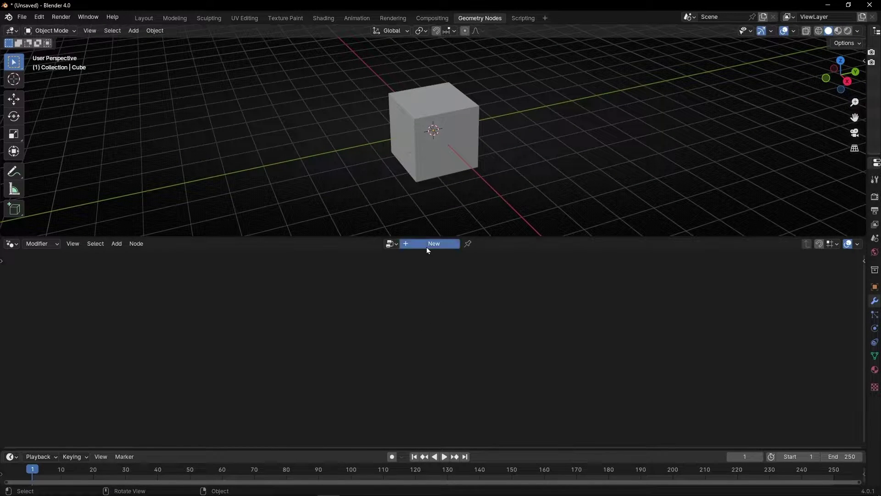
Add a UV sphere left of the cube, then reselect the cube and pin its node tree
{"action": "left_click", "coordinate": [134, 32]}
{"action": "mouse_move", "coordinate": [158, 42]}
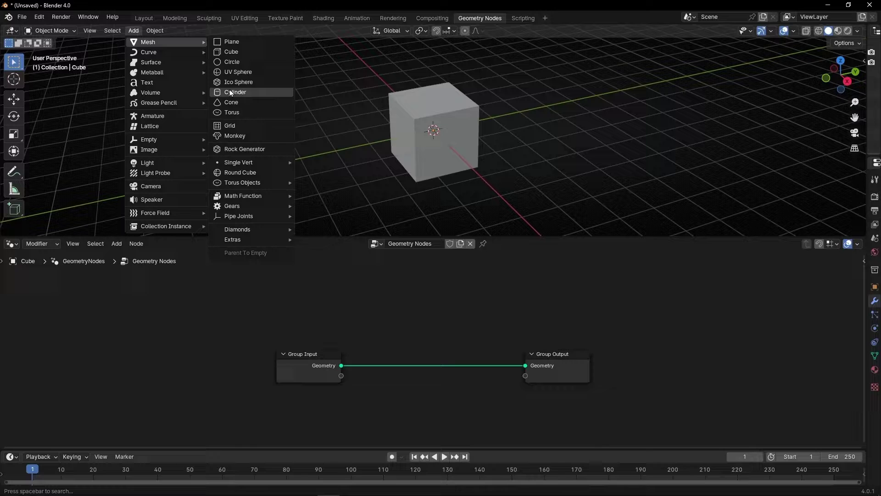
{"action": "left_click", "coordinate": [237, 72]}
{"action": "key", "text": "g"}
{"action": "left_click", "coordinate": [188, 146]}
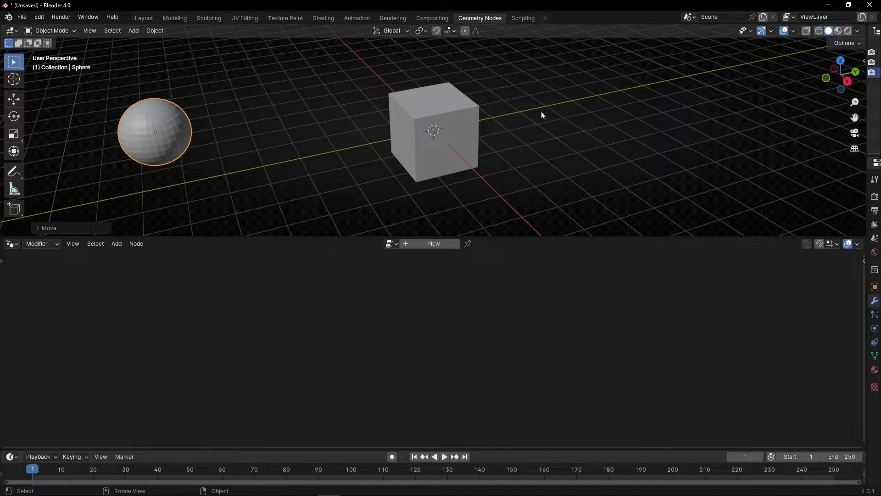
{"action": "left_click", "coordinate": [415, 133]}
{"action": "left_click", "coordinate": [434, 244]}
Drag Sphere and Cube from the widened Outliner into the node editor as two Object Info nodes
{"action": "scroll", "coordinate": [392, 344], "scroll_direction": "up", "scroll_amount": 2}
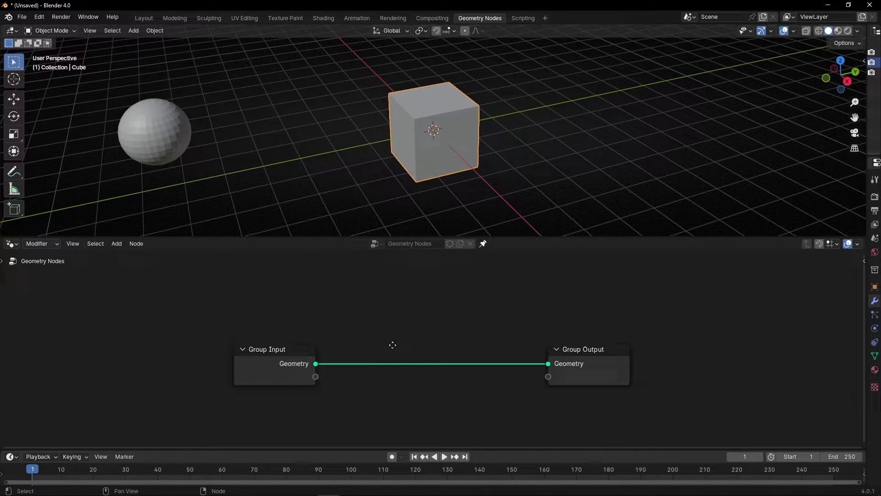
{"action": "middle_click_drag", "start_coordinate": [391, 344], "coordinate": [397, 272]}
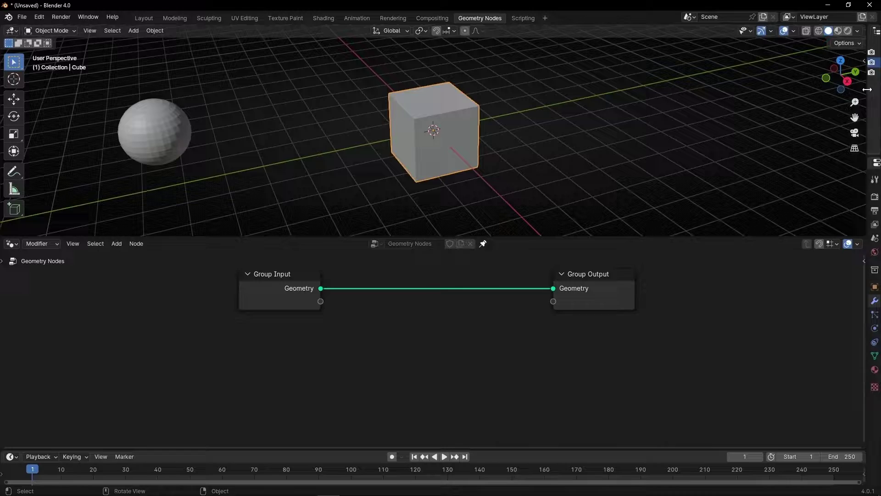
{"action": "left_click_drag", "start_coordinate": [867, 92], "coordinate": [757, 89]}
{"action": "left_click_drag", "start_coordinate": [810, 75], "coordinate": [170, 351]}
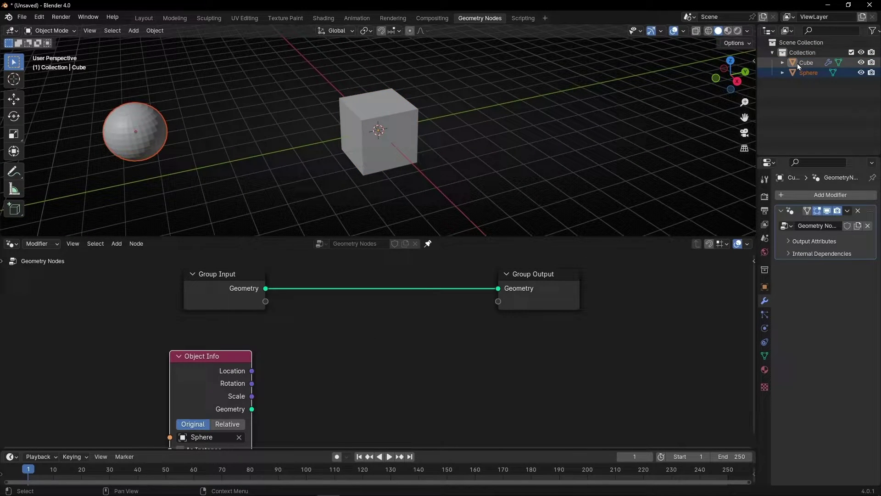
{"action": "left_click_drag", "start_coordinate": [799, 64], "coordinate": [337, 399]}
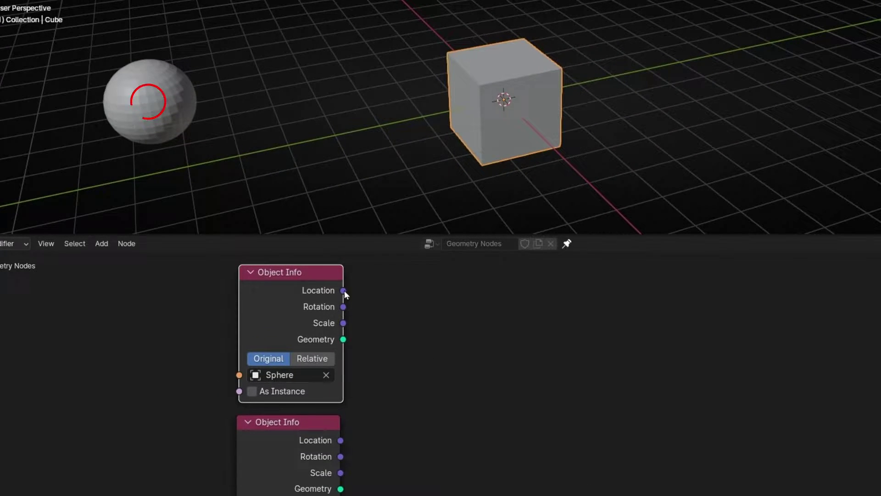
{"action": "middle_click_drag", "start_coordinate": [367, 372], "coordinate": [382, 299]}
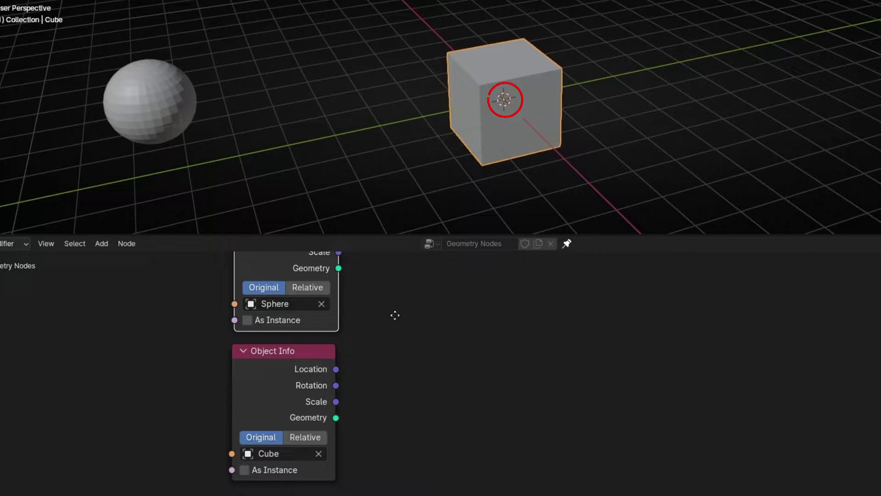
{"action": "middle_click_drag", "start_coordinate": [395, 315], "coordinate": [390, 368]}
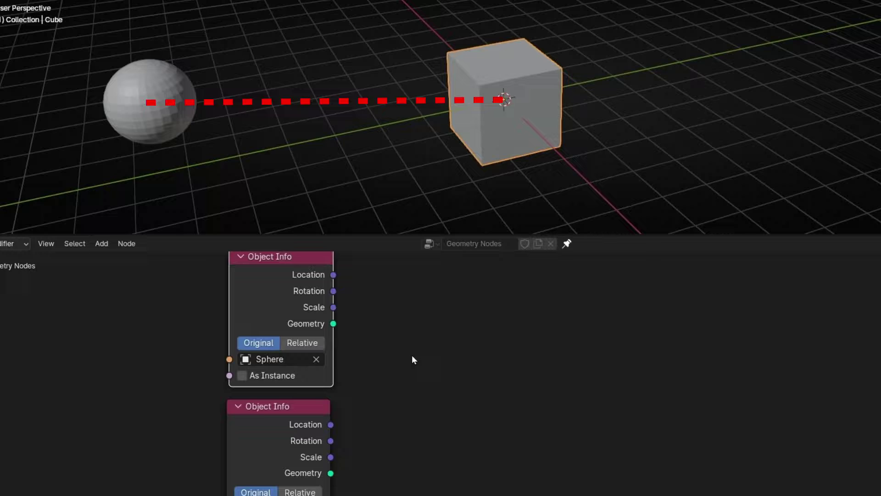
Add a Vector Math node beside the Object Info nodes and set it to Distance
{"action": "key", "text": "shift+a"}
{"action": "type", "text": "vector m"}
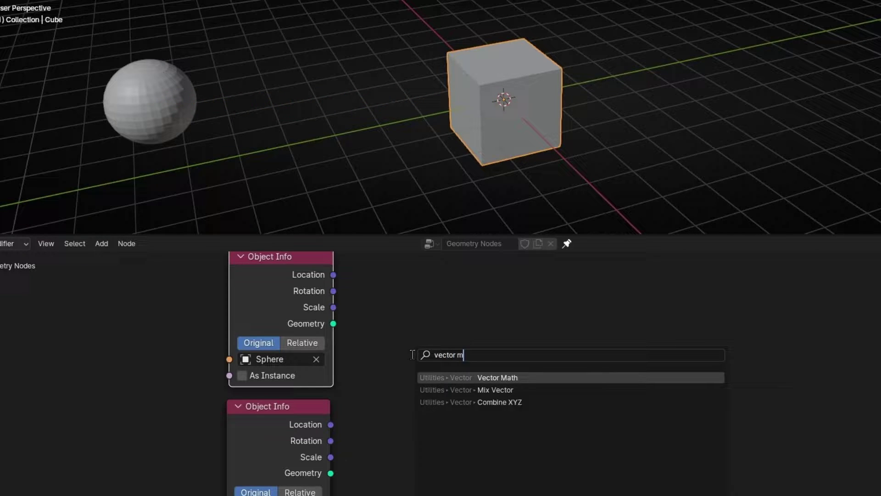
{"action": "key", "text": "Return"}
{"action": "left_click", "coordinate": [387, 289]}
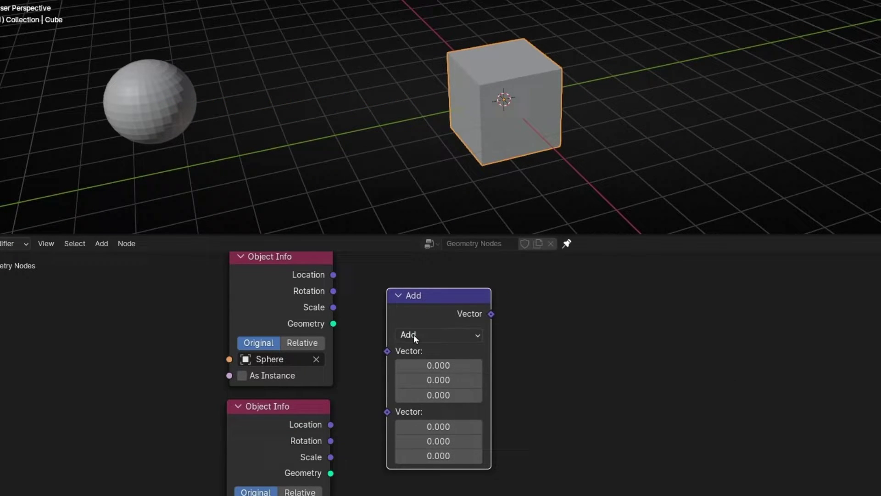
{"action": "left_click", "coordinate": [418, 334]}
{"action": "left_click", "coordinate": [421, 286]}
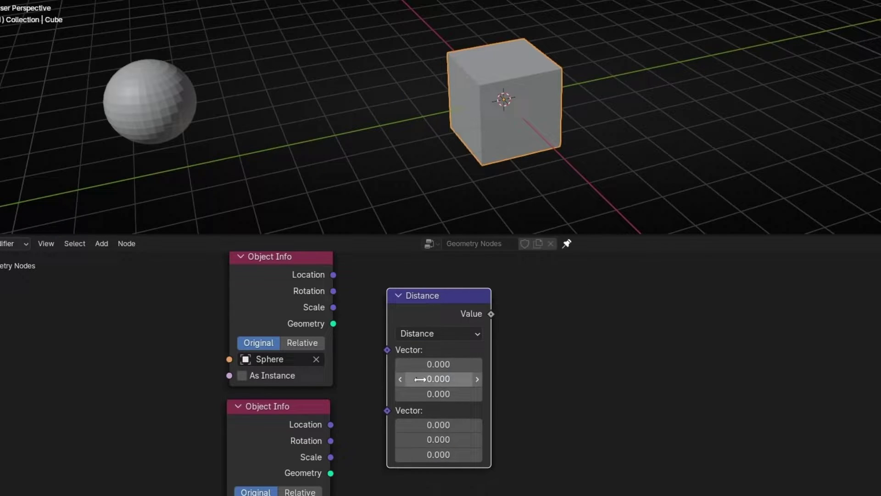
Connect the Sphere and Cube Location outputs to the Distance node's two vector inputs
{"action": "left_click_drag", "start_coordinate": [334, 275], "coordinate": [382, 348]}
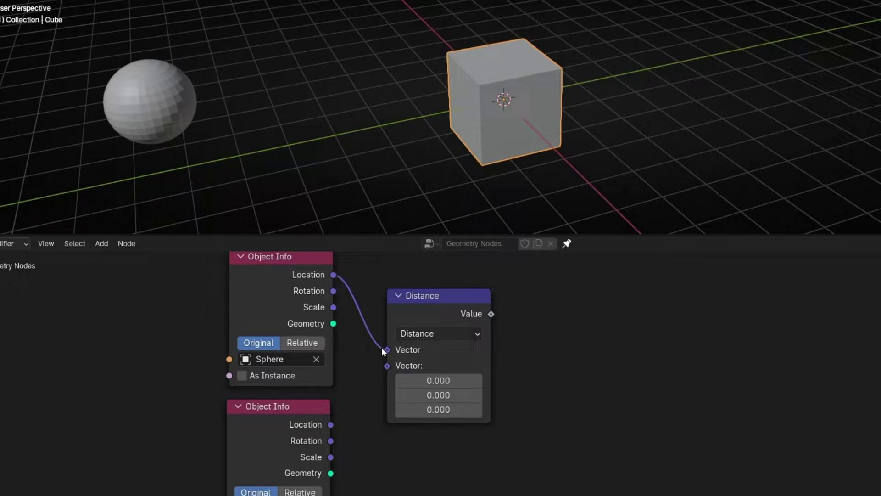
{"action": "left_click_drag", "start_coordinate": [330, 424], "coordinate": [387, 366]}
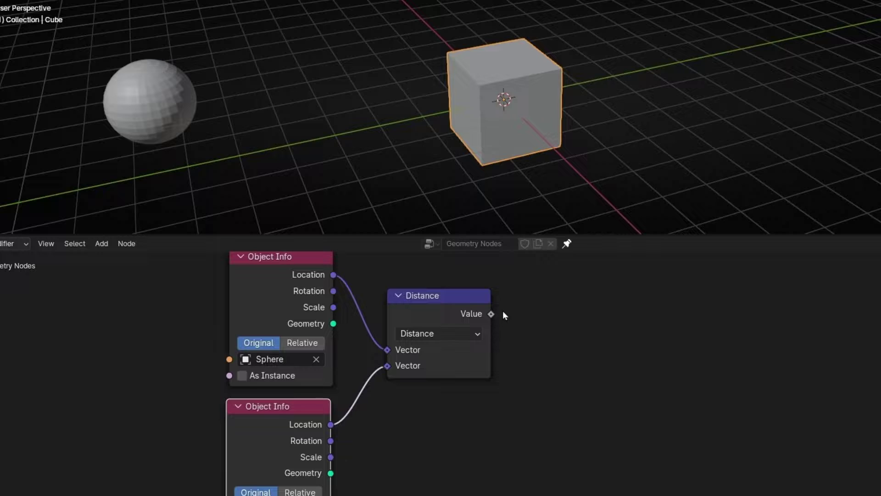
{"action": "mouse_move", "coordinate": [491, 313]}
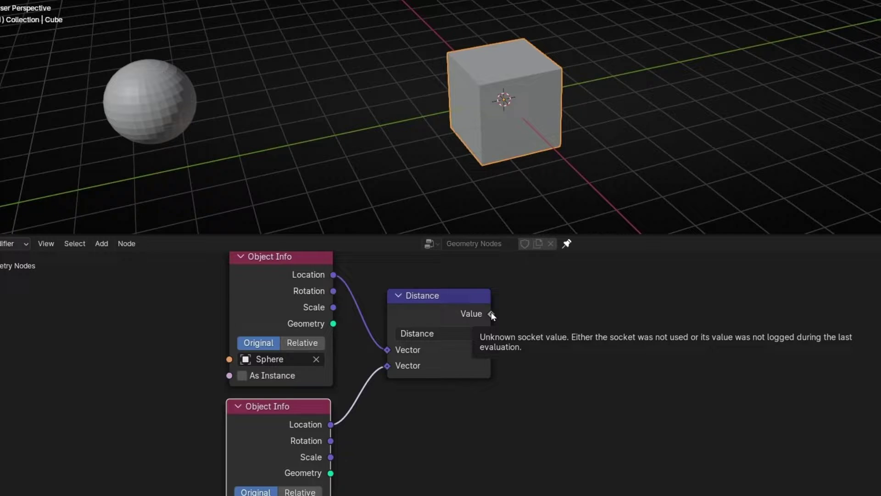
Add a Value to String node fed by the Distance value
{"action": "left_click_drag", "start_coordinate": [491, 314], "coordinate": [577, 325]}
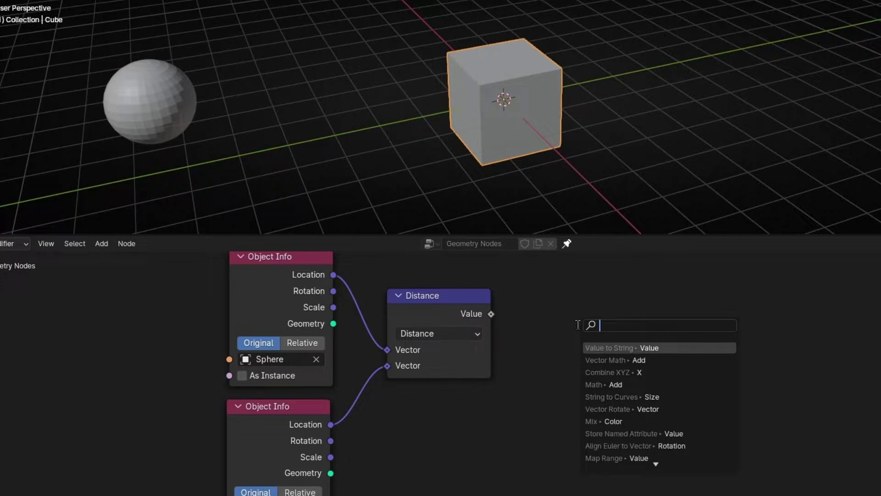
{"action": "type", "text": "value to s"}
{"action": "key", "text": "Return"}
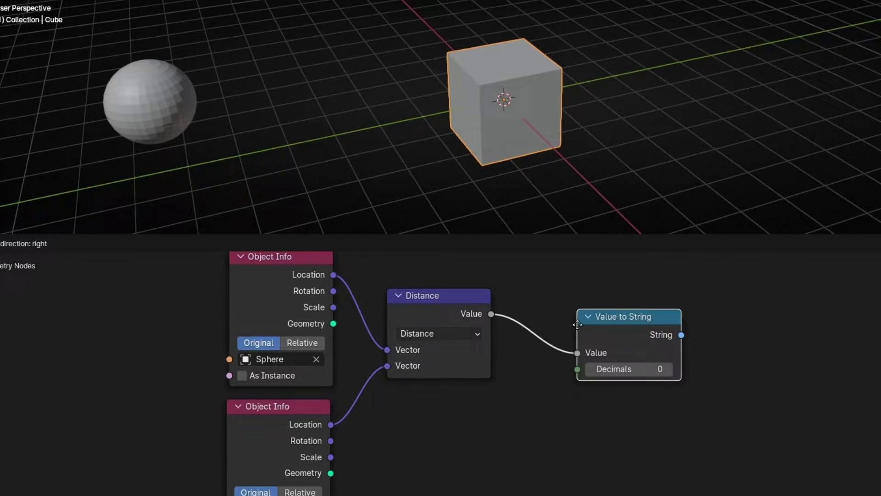
{"action": "left_click", "coordinate": [509, 317]}
{"action": "middle_click_drag", "start_coordinate": [650, 325], "coordinate": [438, 373]}
{"action": "left_click_drag", "start_coordinate": [388, 357], "coordinate": [502, 372]}
Add a String to Curves node after it and move Group Output far right
{"action": "type", "text": "string to"}
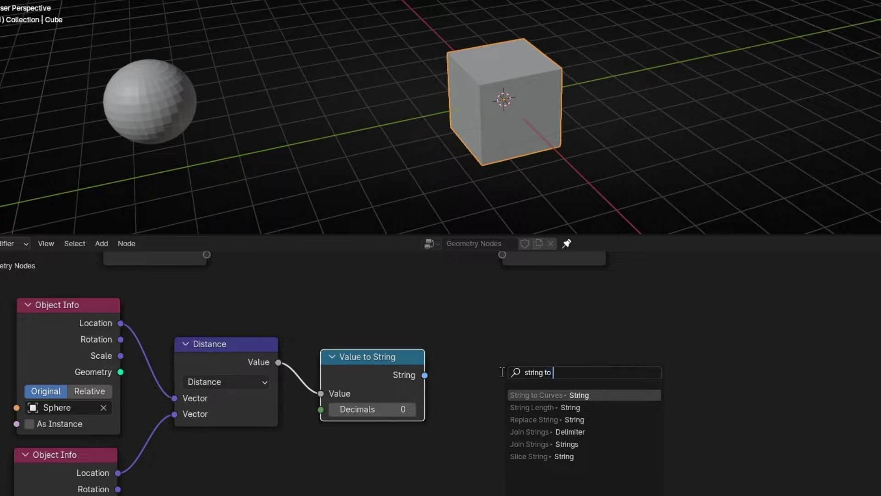
{"action": "key", "text": "Return"}
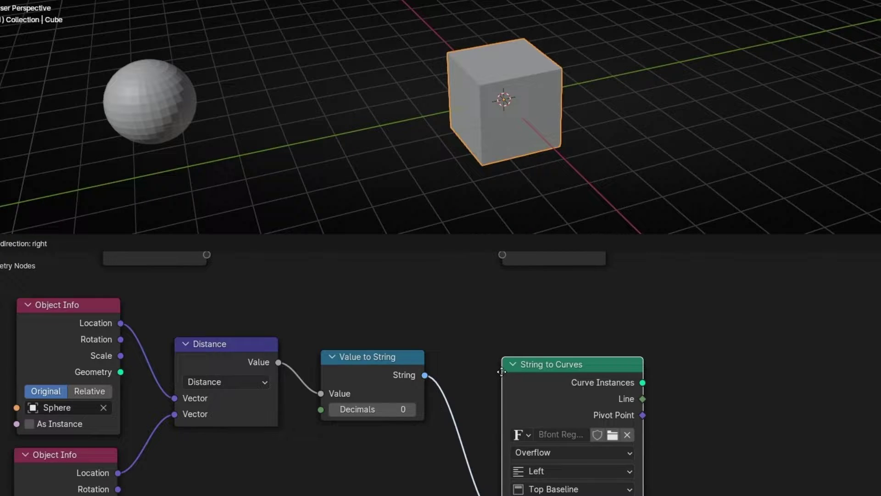
{"action": "left_click", "coordinate": [478, 352]}
{"action": "middle_click_drag", "start_coordinate": [716, 358], "coordinate": [485, 400]}
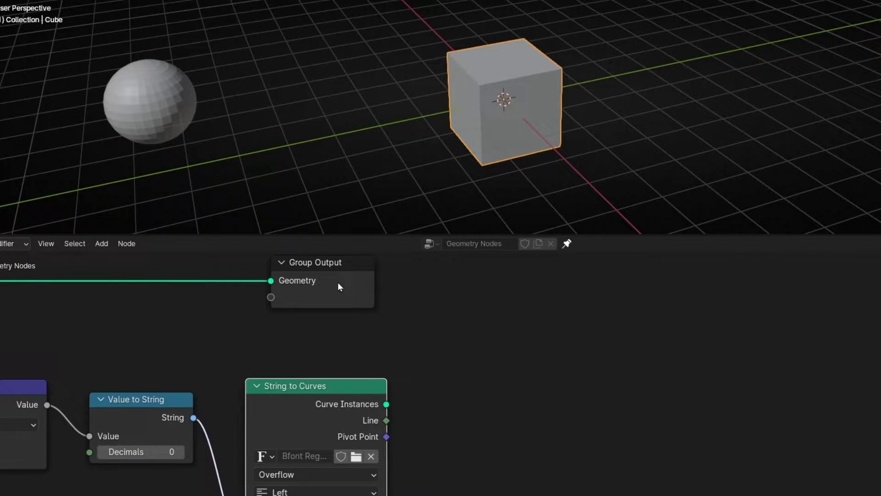
{"action": "left_click_drag", "start_coordinate": [294, 283], "coordinate": [649, 323]}
{"action": "key", "text": "shift+a"}
{"action": "type", "text": "join"}
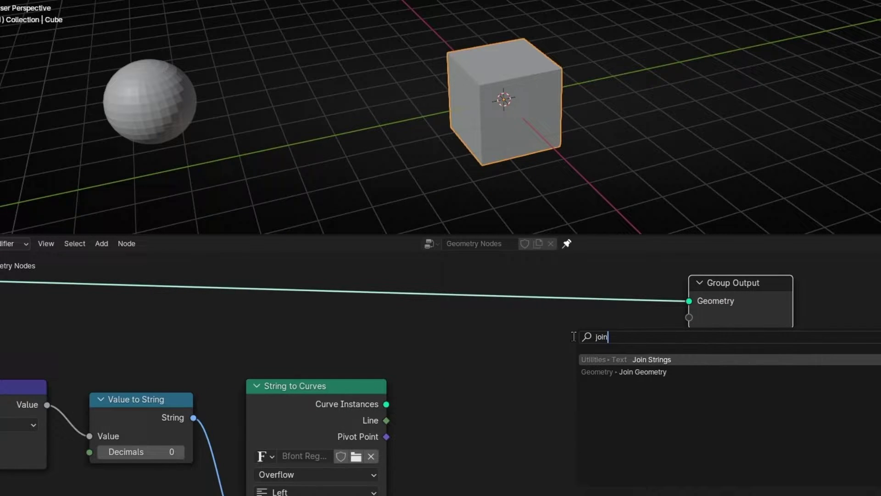
{"action": "key", "text": "Down"}
{"action": "key", "text": "Return"}
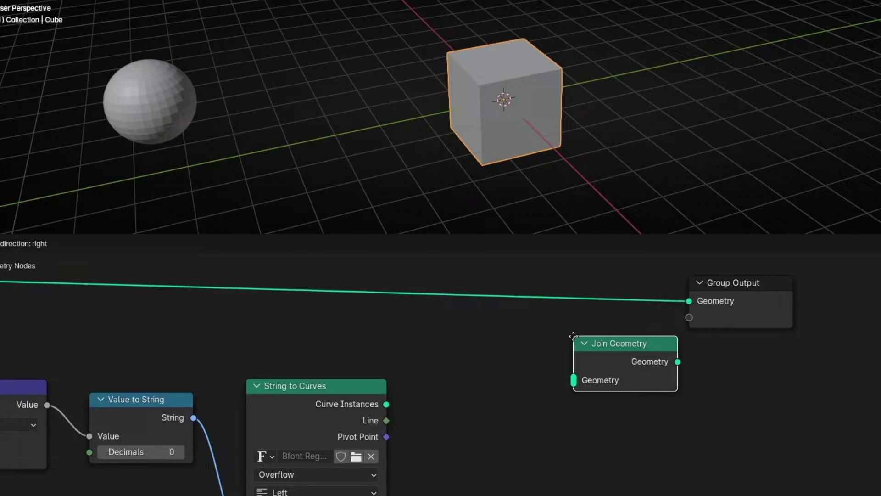
{"action": "left_click", "coordinate": [555, 290]}
{"action": "middle_click_drag", "start_coordinate": [526, 422], "coordinate": [528, 400]}
{"action": "left_click_drag", "start_coordinate": [386, 385], "coordinate": [525, 322]}
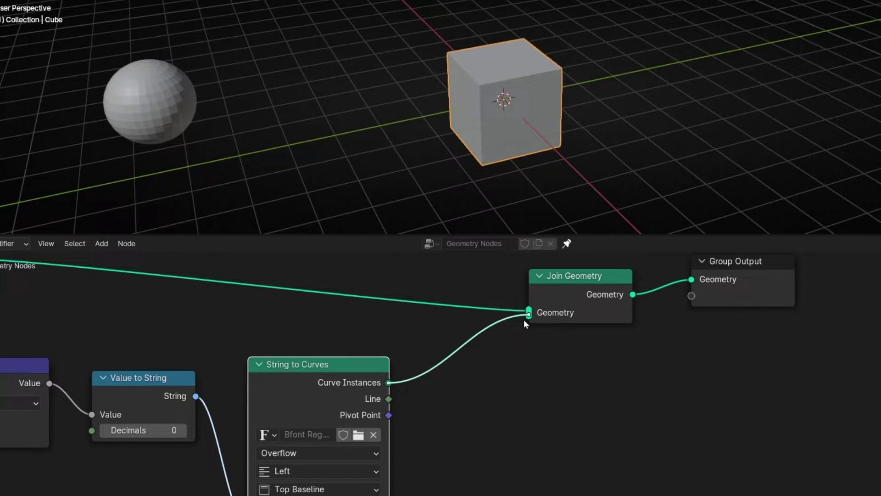
{"action": "middle_click_drag", "start_coordinate": [520, 132], "coordinate": [488, 121]}
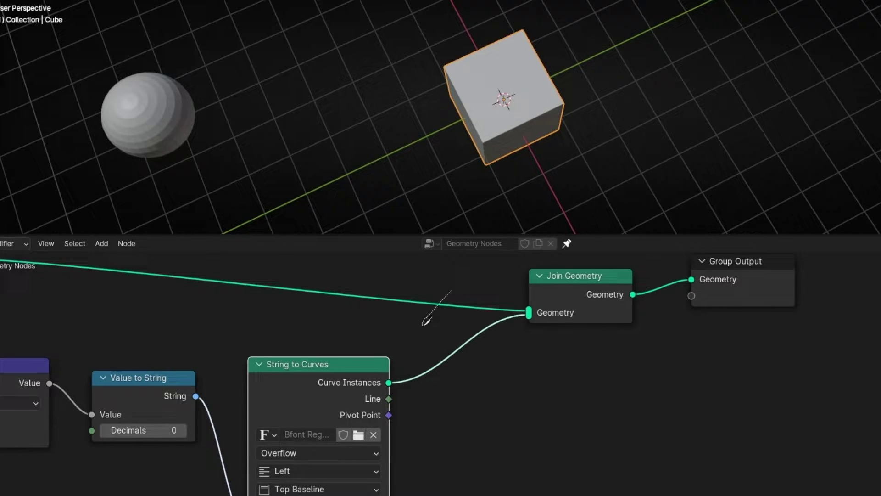
{"action": "right_click_drag", "start_coordinate": [423, 323], "coordinate": [421, 325], "text": "ctrl"}
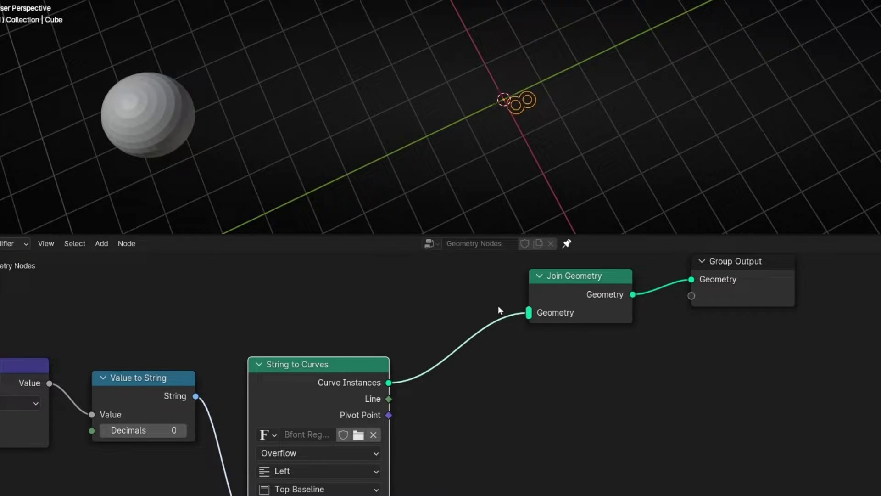
{"action": "key", "text": "ctrl+z"}
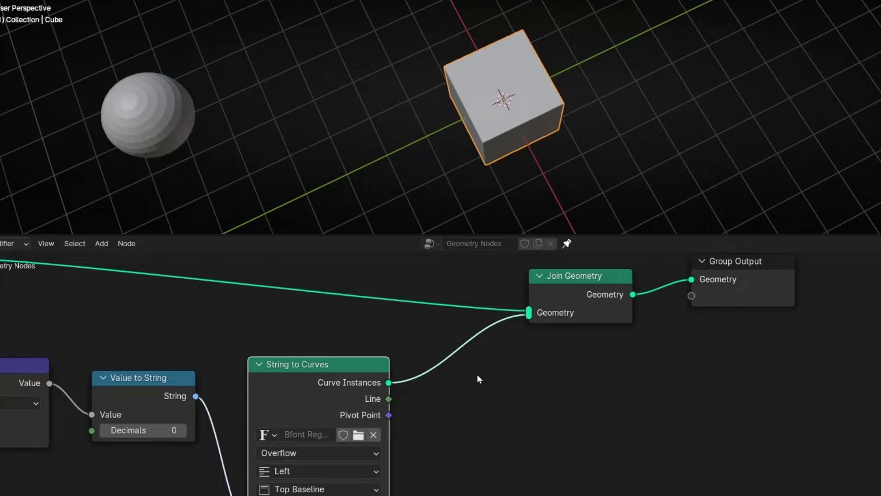
Insert a collapsed Set Position node offsetting the text about -3.1 m along Y
{"action": "key", "text": "shift+a"}
{"action": "type", "text": "set po"}
{"action": "key", "text": "Return"}
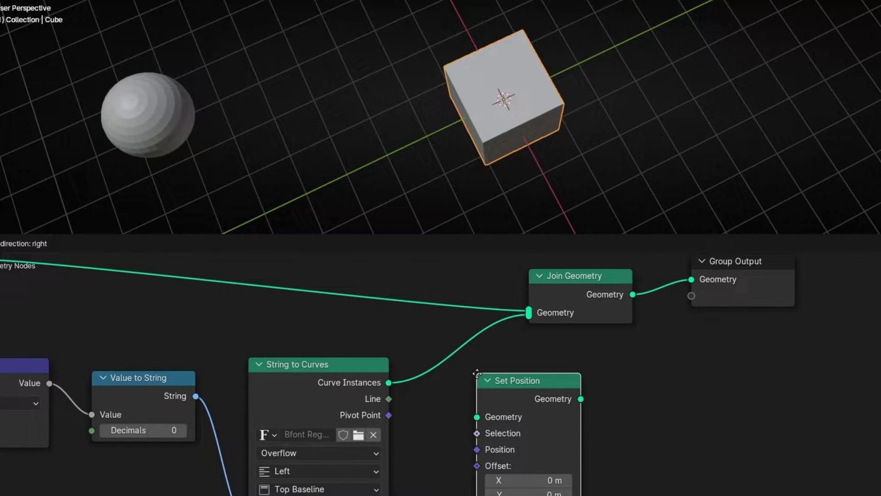
{"action": "left_click", "coordinate": [465, 343]}
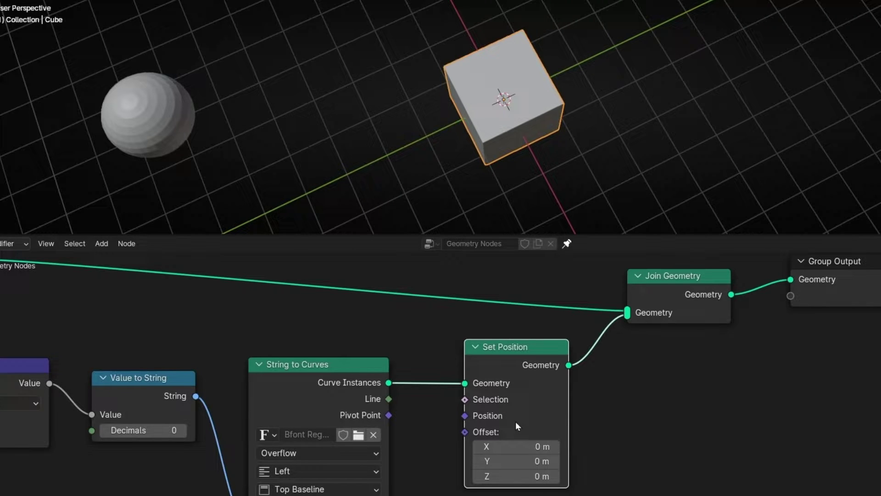
{"action": "left_click_drag", "start_coordinate": [515, 460], "coordinate": [499, 460]}
{"action": "left_click", "coordinate": [476, 348]}
{"action": "left_click_drag", "start_coordinate": [484, 347], "coordinate": [647, 345]}
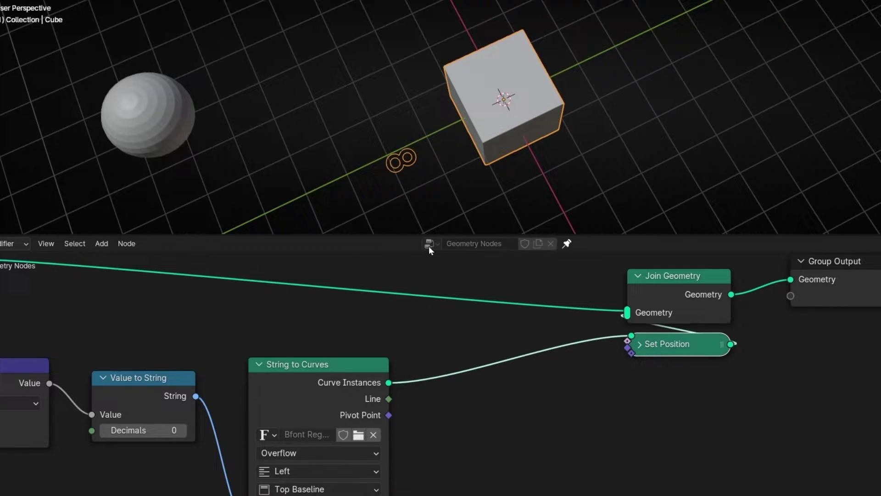
Insert a Fill Curve node between String to Curves and Set Position
{"action": "key", "text": "shift+a"}
{"action": "type", "text": "fill"}
{"action": "key", "text": "Return"}
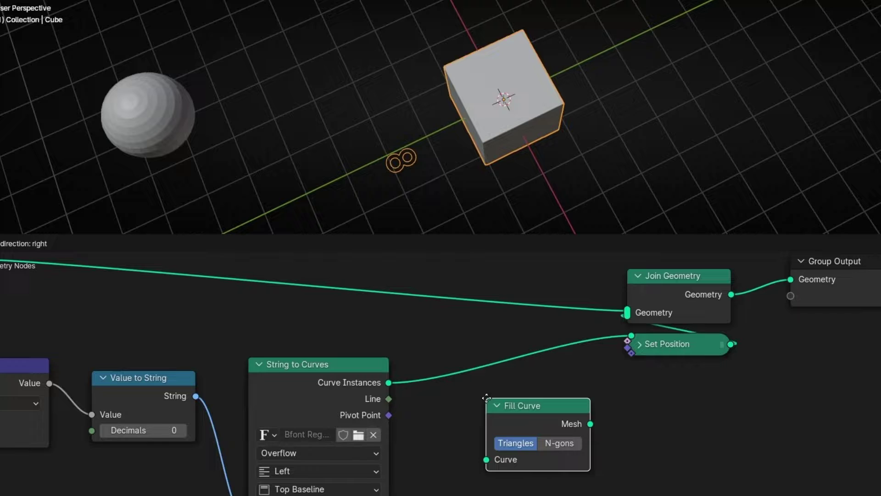
{"action": "left_click", "coordinate": [465, 351]}
Centre-align the distance text and set its size to 2.2 m
{"action": "middle_click_drag", "start_coordinate": [443, 454], "coordinate": [498, 380]}
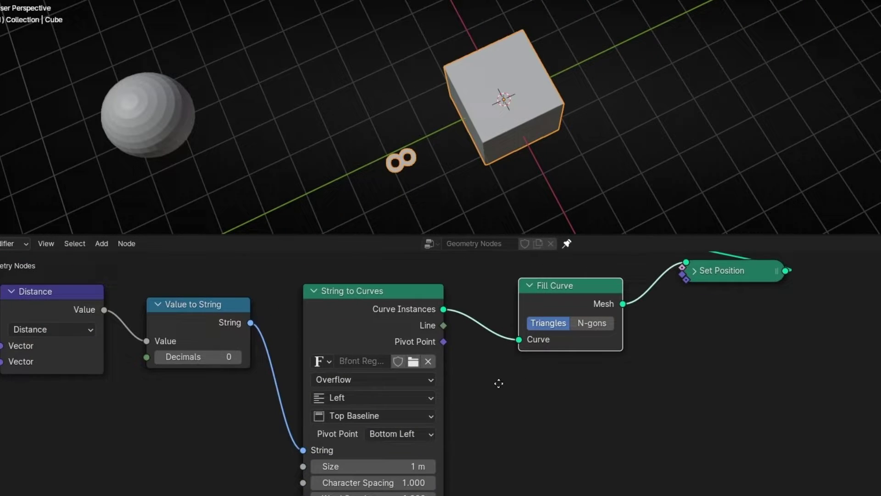
{"action": "left_click", "coordinate": [382, 397]}
{"action": "left_click", "coordinate": [362, 446]}
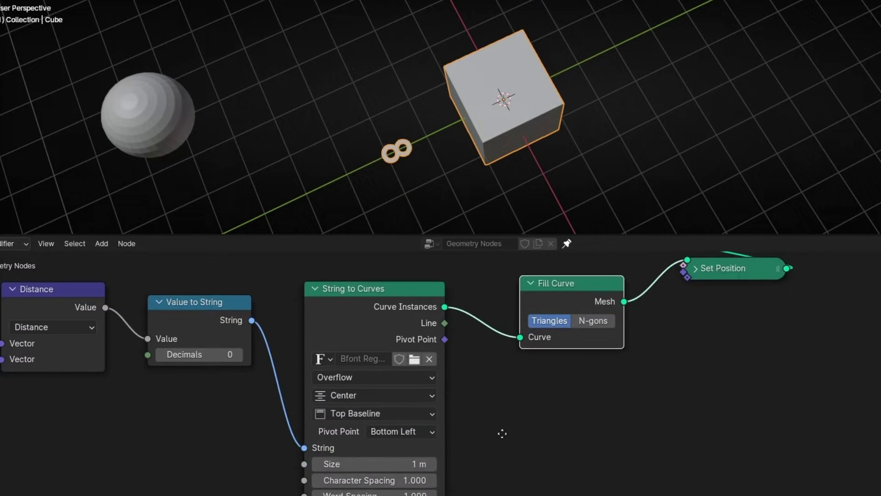
{"action": "middle_click_drag", "start_coordinate": [502, 433], "coordinate": [511, 381]}
{"action": "left_click_drag", "start_coordinate": [413, 408], "coordinate": [430, 408]}
{"action": "middle_click_drag", "start_coordinate": [412, 212], "coordinate": [294, 156]}
{"action": "left_click", "coordinate": [154, 151]}
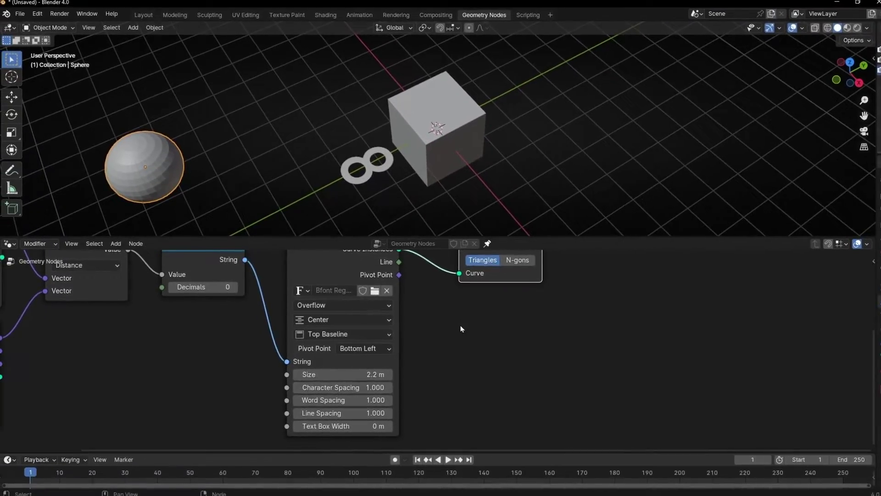
{"action": "middle_click_drag", "start_coordinate": [489, 334], "coordinate": [398, 416]}
{"action": "scroll", "coordinate": [310, 159], "scroll_direction": "down", "scroll_amount": 4}
{"action": "middle_click_drag", "start_coordinate": [324, 166], "coordinate": [377, 152]}
In top orthographic view, move the sphere onto the cube, then about 12 m to its right
{"action": "left_click", "coordinate": [842, 71]}
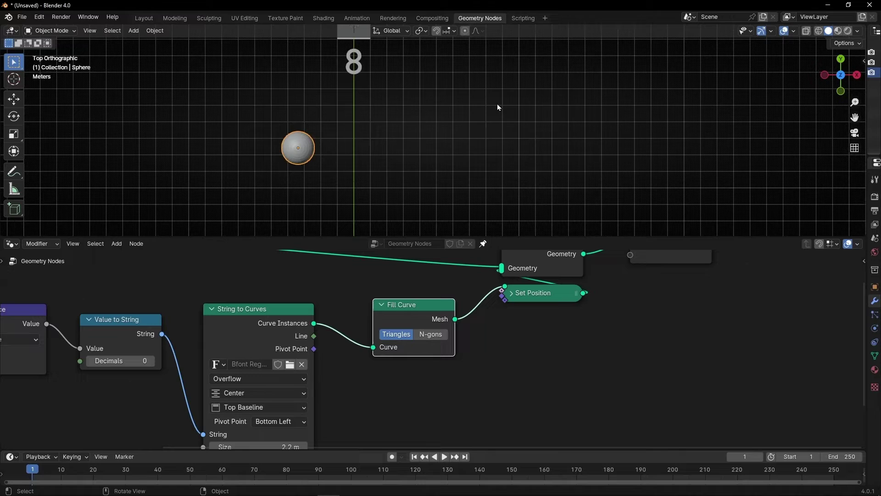
{"action": "middle_click_drag", "start_coordinate": [497, 103], "coordinate": [535, 156], "text": "shift"}
{"action": "key", "text": "g"}
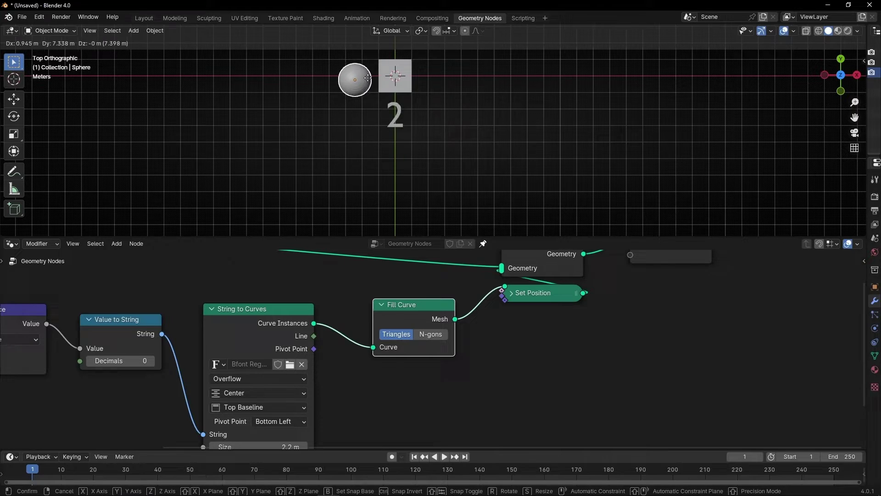
{"action": "left_click", "coordinate": [406, 74]}
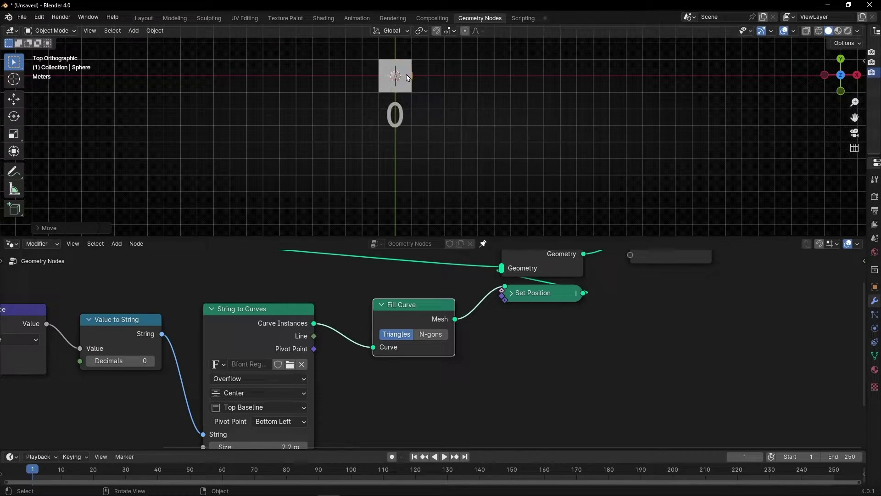
{"action": "scroll", "coordinate": [406, 74], "scroll_direction": "up", "scroll_amount": 2}
{"action": "middle_click_drag", "start_coordinate": [406, 74], "coordinate": [412, 142], "text": "shift"}
{"action": "key", "text": "g"}
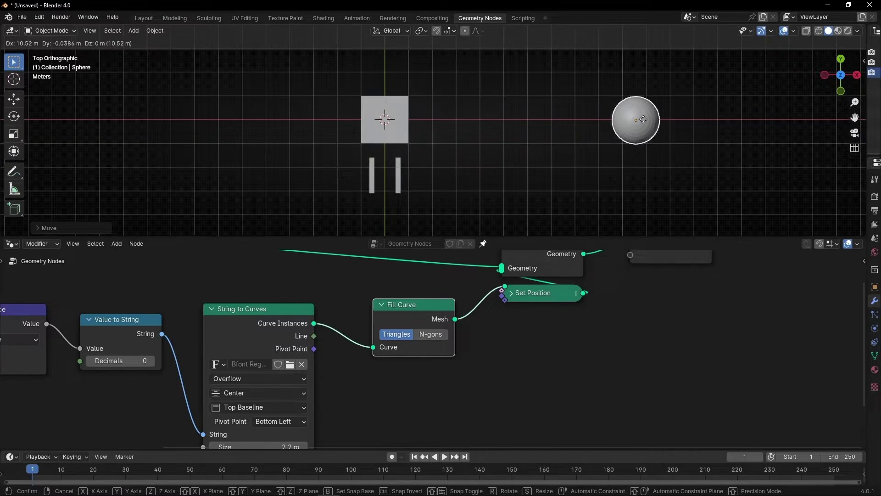
{"action": "left_click", "coordinate": [655, 121]}
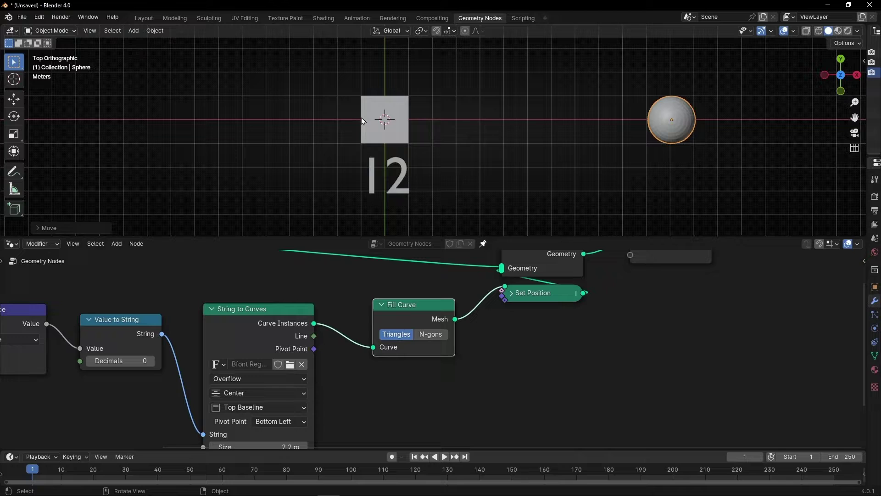
Maximize the node editor and add a Curve Line node
{"action": "scroll", "coordinate": [319, 302], "scroll_direction": "down", "scroll_amount": 2}
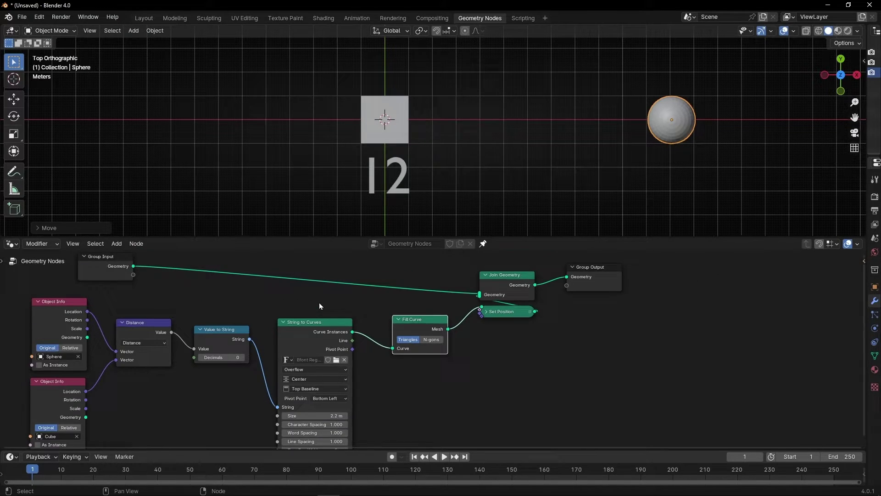
{"action": "key", "text": "ctrl+space"}
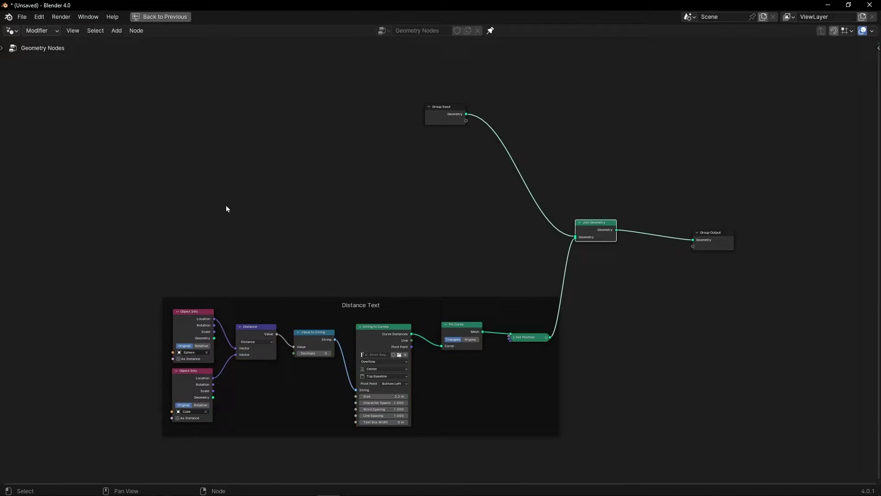
{"action": "key", "text": "shift+a"}
{"action": "type", "text": "curve li"}
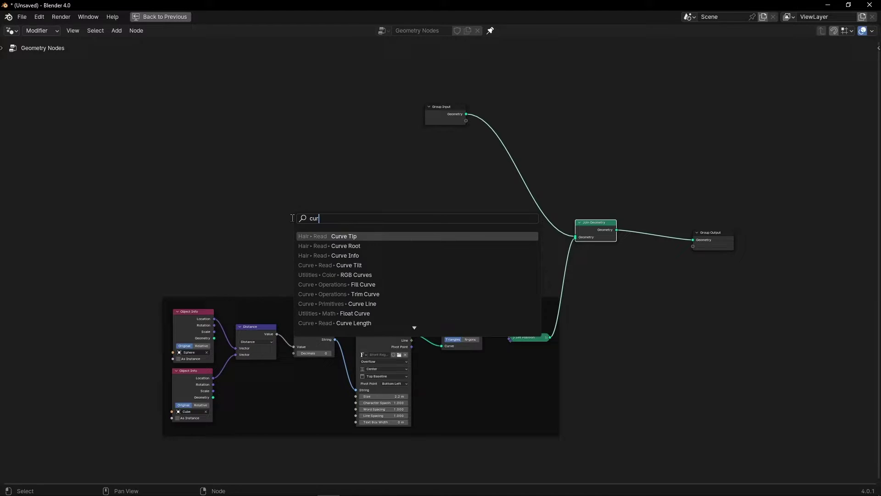
{"action": "type", "text": "n"}
{"action": "key", "text": "Return"}
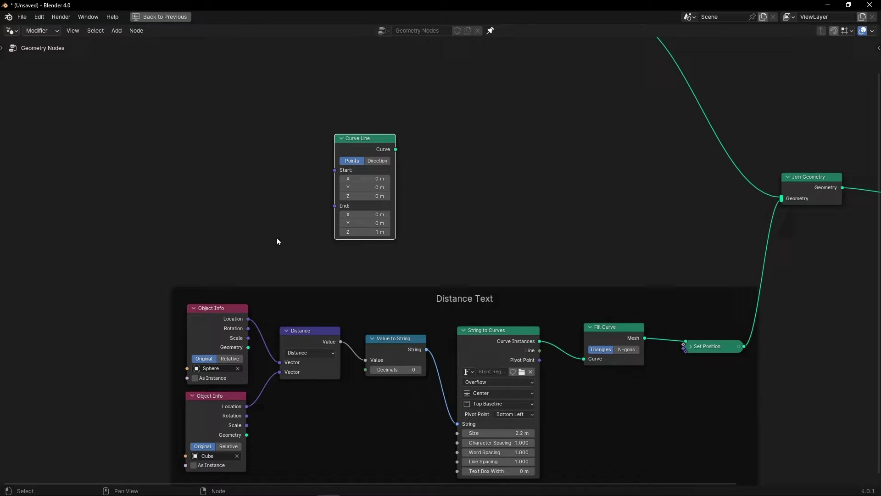
Link the Sphere and Cube locations to the line's Start and End, and join it into the output
{"action": "middle_click_drag", "start_coordinate": [261, 251], "coordinate": [270, 221]}
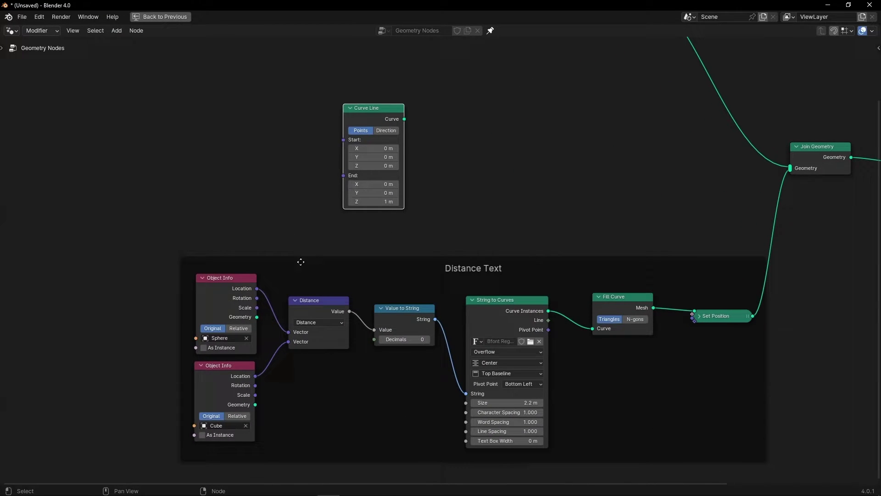
{"action": "left_click_drag", "start_coordinate": [258, 288], "coordinate": [343, 140]}
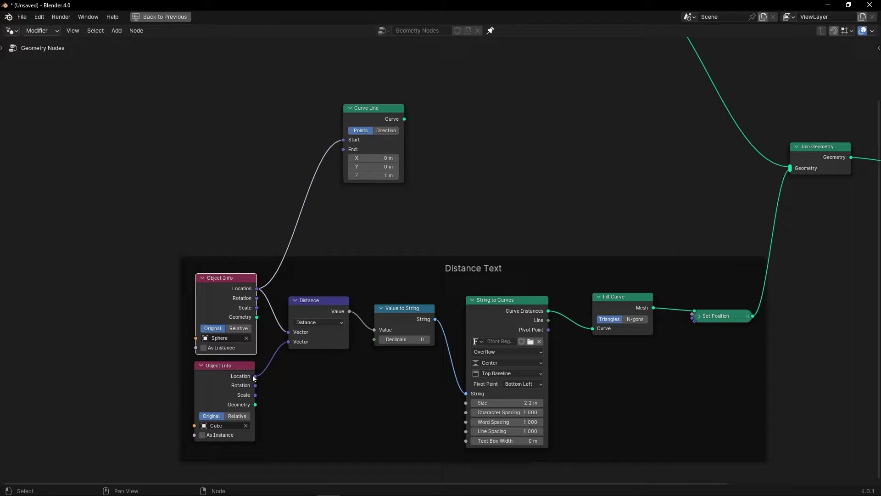
{"action": "left_click_drag", "start_coordinate": [255, 376], "coordinate": [344, 149]}
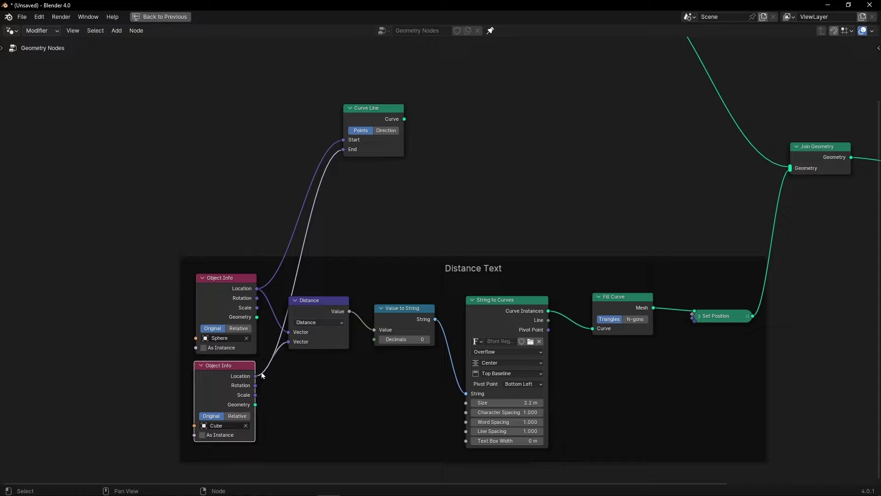
{"action": "mouse_move", "coordinate": [376, 144]}
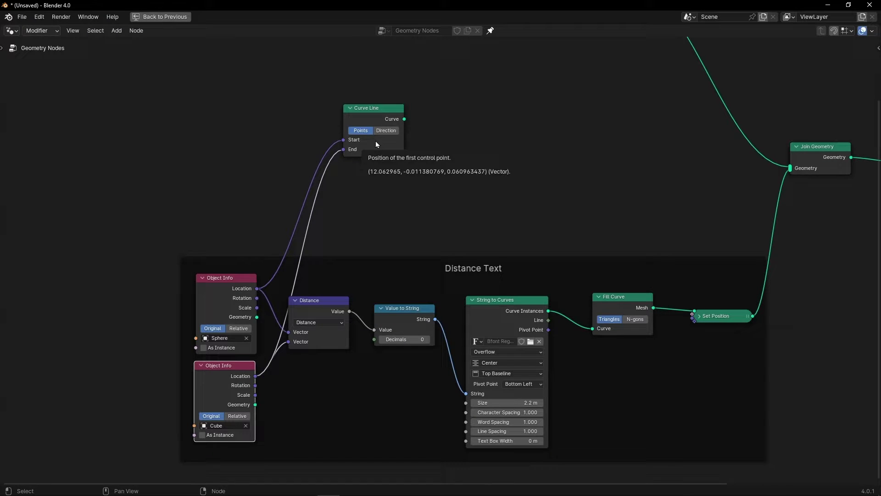
{"action": "middle_click_drag", "start_coordinate": [447, 142], "coordinate": [279, 179]}
{"action": "left_click_drag", "start_coordinate": [263, 180], "coordinate": [647, 236]}
Insert a Curve to Mesh node into the Curve Line's link
{"action": "key", "text": "ctrl+space"}
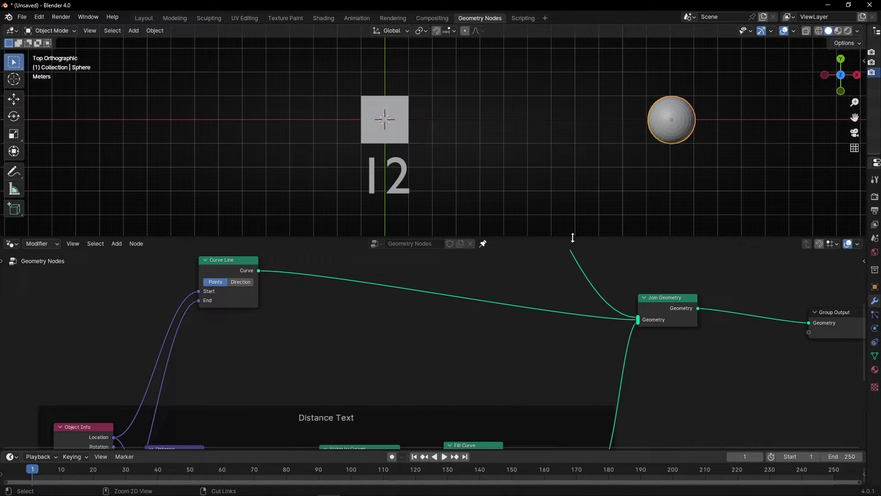
{"action": "left_click", "coordinate": [403, 125]}
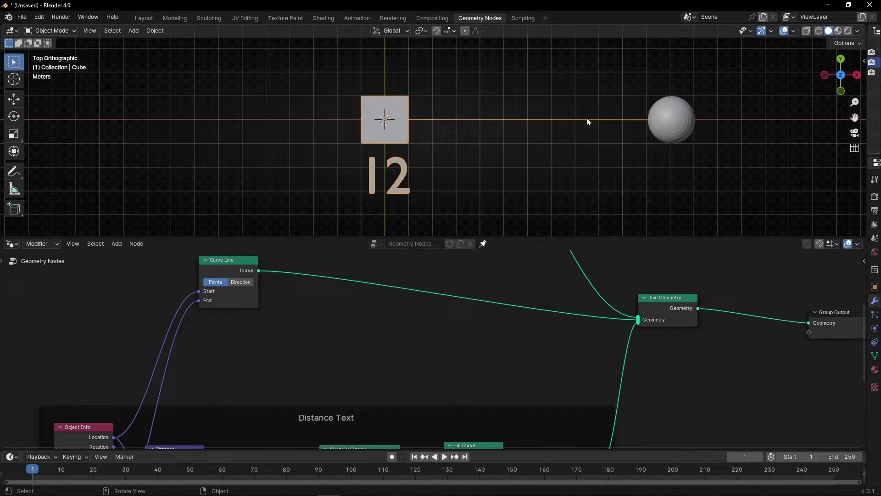
{"action": "middle_click_drag", "start_coordinate": [422, 334], "coordinate": [403, 352]}
{"action": "key", "text": "shift+a"}
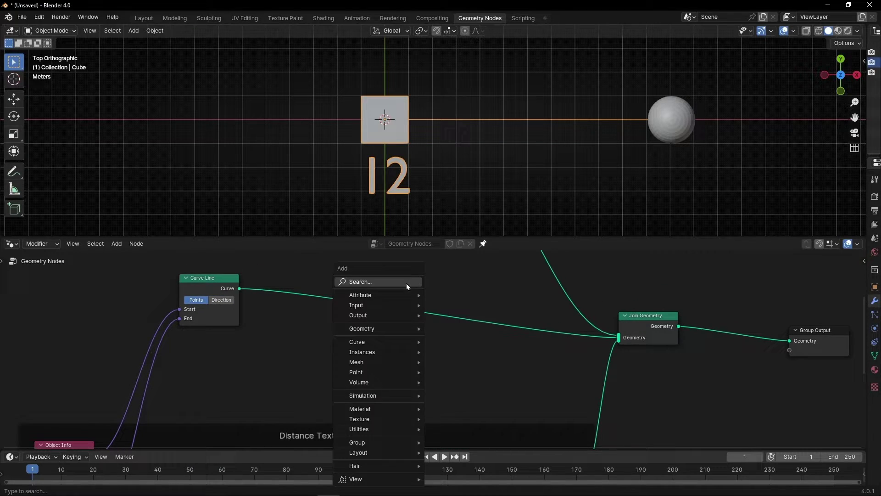
{"action": "type", "text": "cruve to mesh"}
{"action": "key", "text": "Return"}
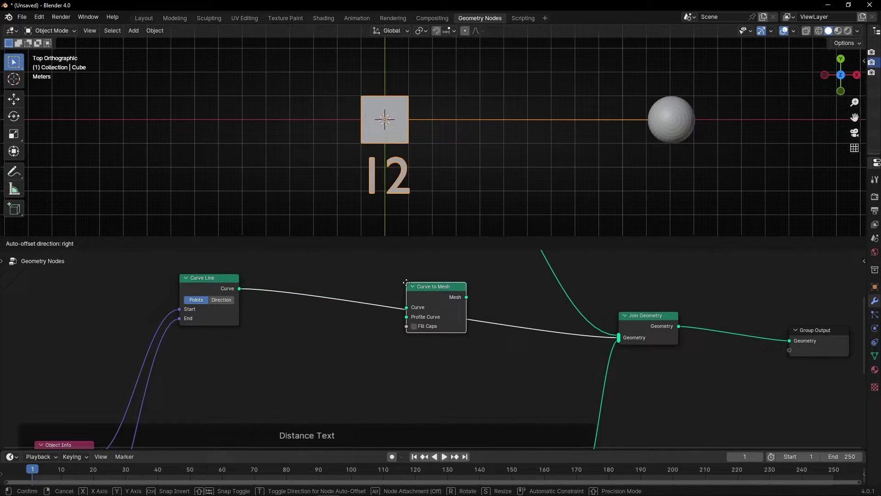
{"action": "left_click", "coordinate": [406, 283]}
Add a Curve Circle as the Curve to Mesh profile curve
{"action": "left_click_drag", "start_coordinate": [407, 317], "coordinate": [361, 338]}
{"action": "type", "text": "cir"}
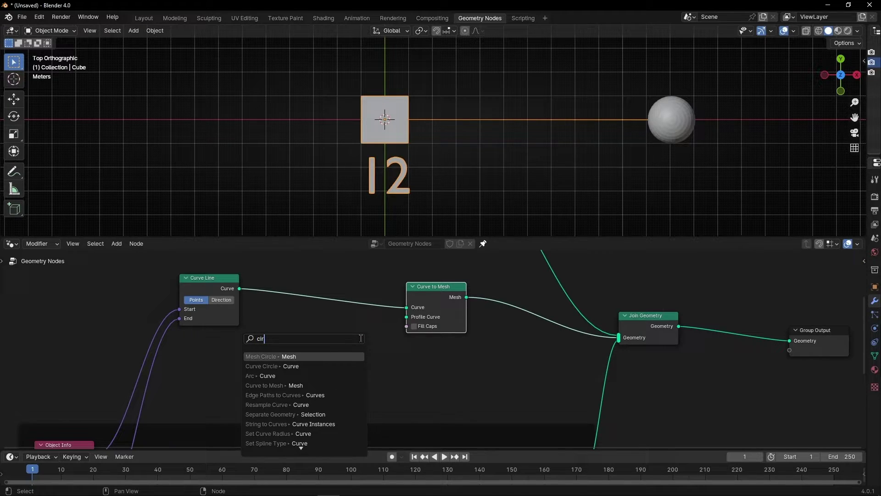
{"action": "key", "text": "Down"}
{"action": "key", "text": "Return"}
{"action": "left_click", "coordinate": [361, 338]}
Lower the Curve Circle radius to 0.1 m and box-select the three curve nodes
{"action": "scroll", "coordinate": [368, 363], "scroll_direction": "up", "scroll_amount": 5}
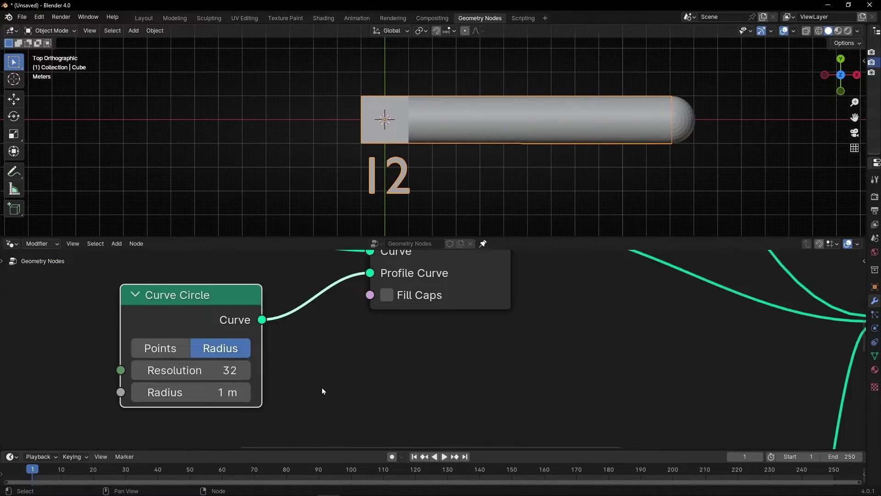
{"action": "scroll", "coordinate": [429, 401], "scroll_direction": "down", "scroll_amount": 1}
{"action": "left_click", "coordinate": [230, 410]}
{"action": "left_click", "coordinate": [229, 410]}
{"action": "left_click", "coordinate": [229, 410]}
{"action": "left_click", "coordinate": [229, 410]}
{"action": "left_click", "coordinate": [229, 409]}
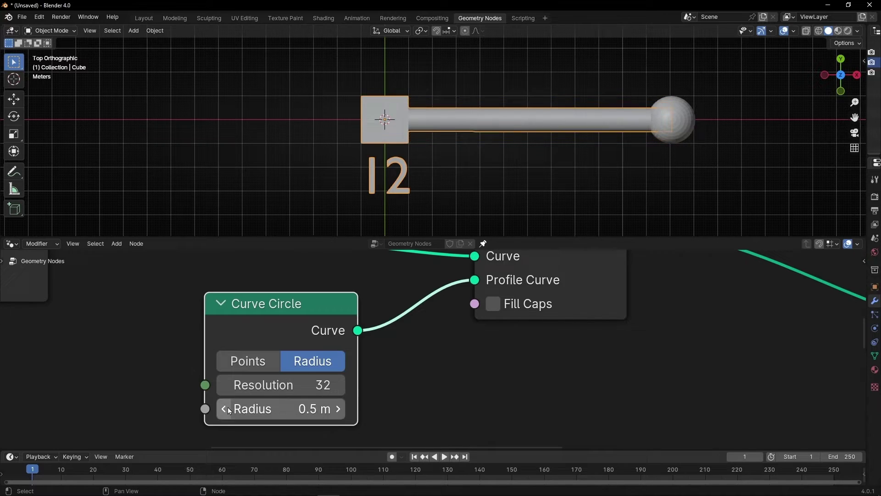
{"action": "left_click", "coordinate": [229, 410]}
{"action": "left_click", "coordinate": [229, 409]}
{"action": "left_click", "coordinate": [229, 410]}
{"action": "left_click", "coordinate": [230, 410]}
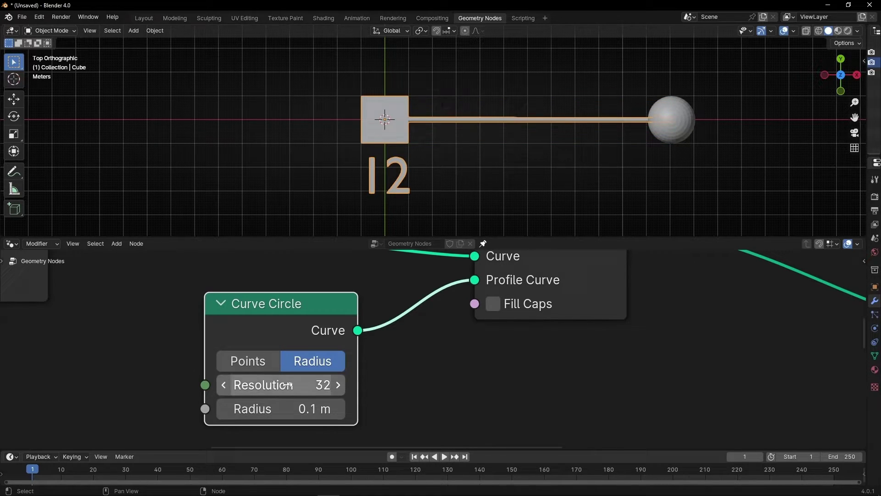
{"action": "scroll", "coordinate": [340, 374], "scroll_direction": "down", "scroll_amount": 2}
{"action": "scroll", "coordinate": [347, 374], "scroll_direction": "down", "scroll_amount": 3}
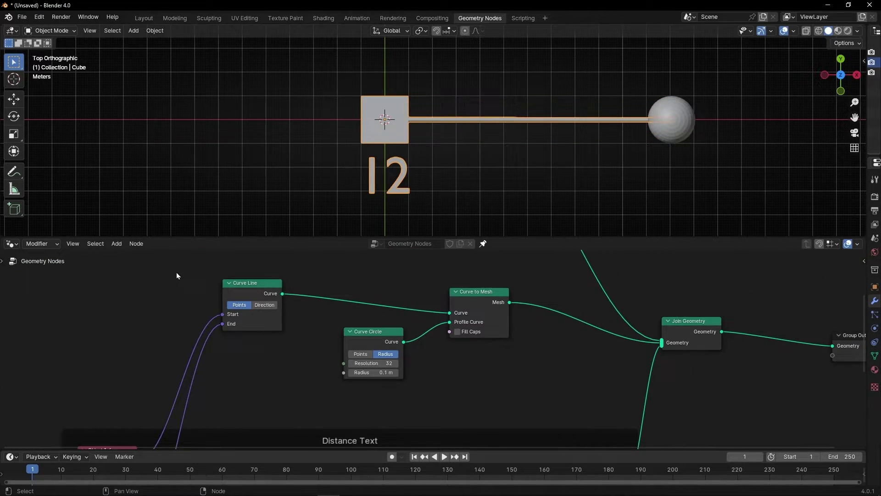
{"action": "left_click_drag", "start_coordinate": [177, 271], "coordinate": [507, 379]}
Wrap the three curve nodes in a frame titled 'Connect 2 Objects'
{"action": "key", "text": "ctrl+j"}
{"action": "key", "text": "F2"}
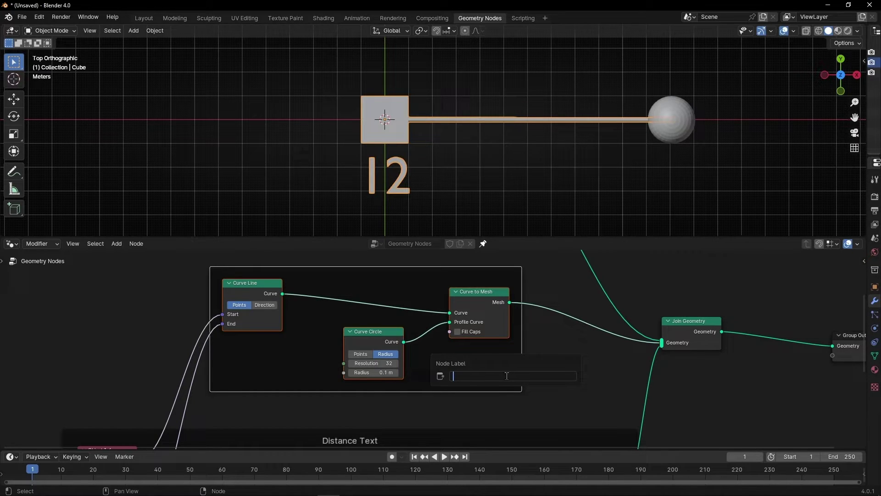
{"action": "type", "text": "Connect 2 Objects"}
{"action": "key", "text": "Return"}
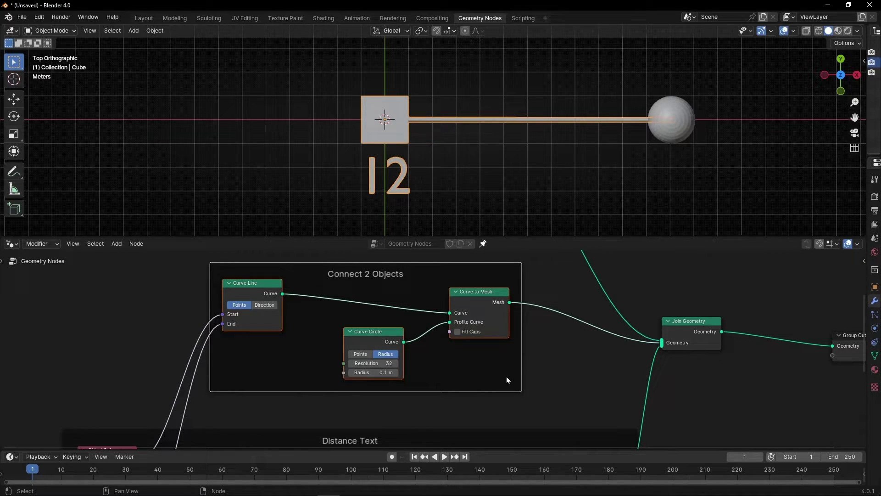
Move the cube nearer the sphere and set the cube's Object Info to Relative
{"action": "scroll", "coordinate": [473, 382], "scroll_direction": "down", "scroll_amount": 2}
{"action": "middle_click_drag", "start_coordinate": [442, 388], "coordinate": [424, 285]}
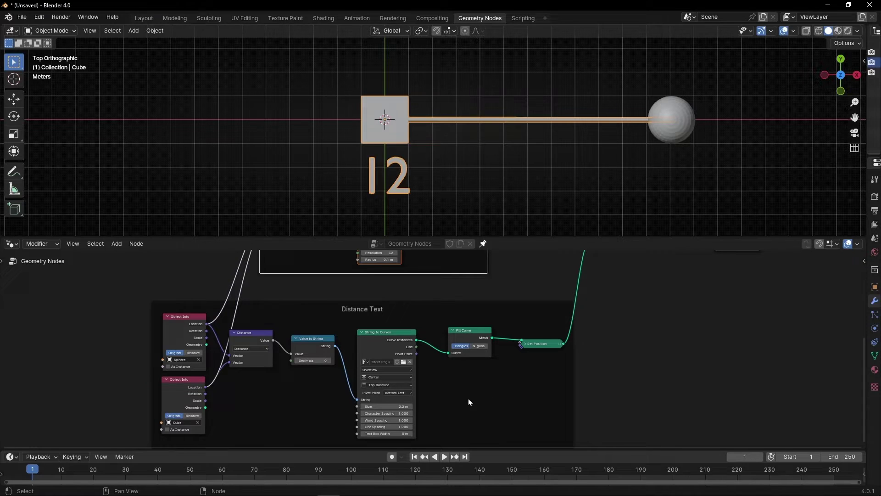
{"action": "middle_click_drag", "start_coordinate": [468, 193], "coordinate": [468, 144]}
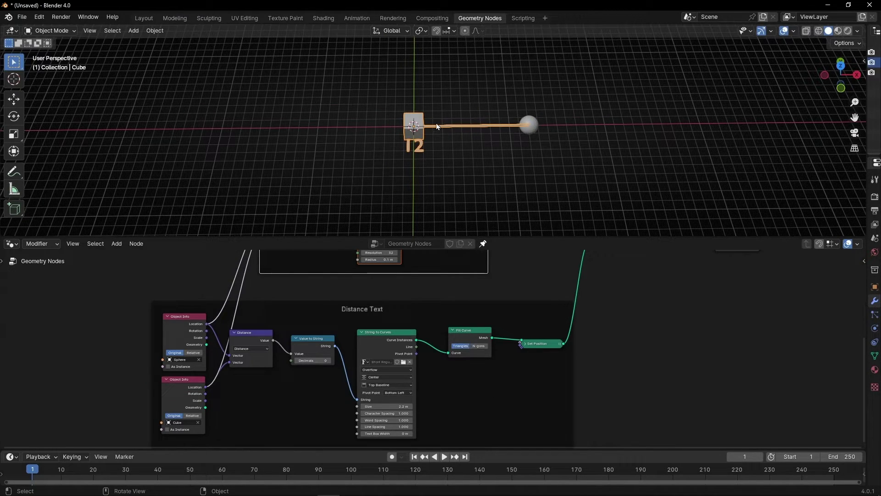
{"action": "key", "text": "g"}
{"action": "left_click", "coordinate": [499, 176]}
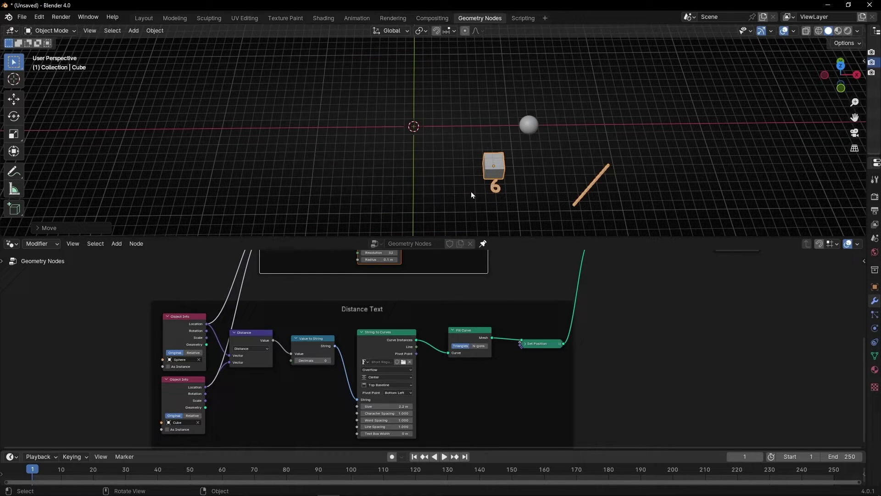
{"action": "scroll", "coordinate": [128, 350], "scroll_direction": "up", "scroll_amount": 3}
{"action": "middle_click_drag", "start_coordinate": [115, 359], "coordinate": [254, 291]}
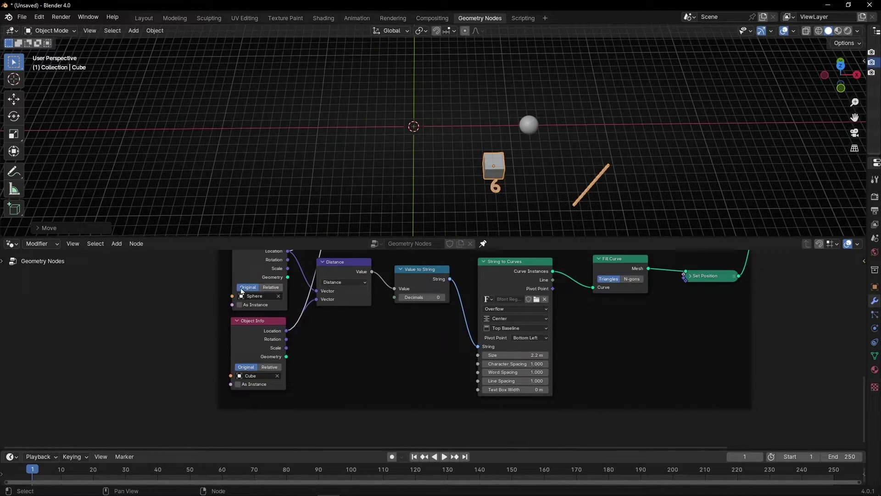
{"action": "left_click", "coordinate": [271, 367]}
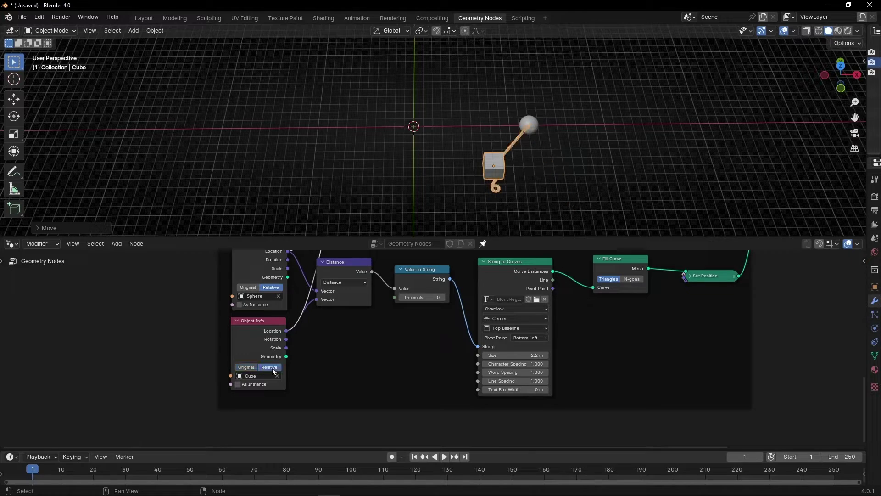
Test by moving the cube further left and repositioning the sphere; the label reads 23
{"action": "key", "text": "g"}
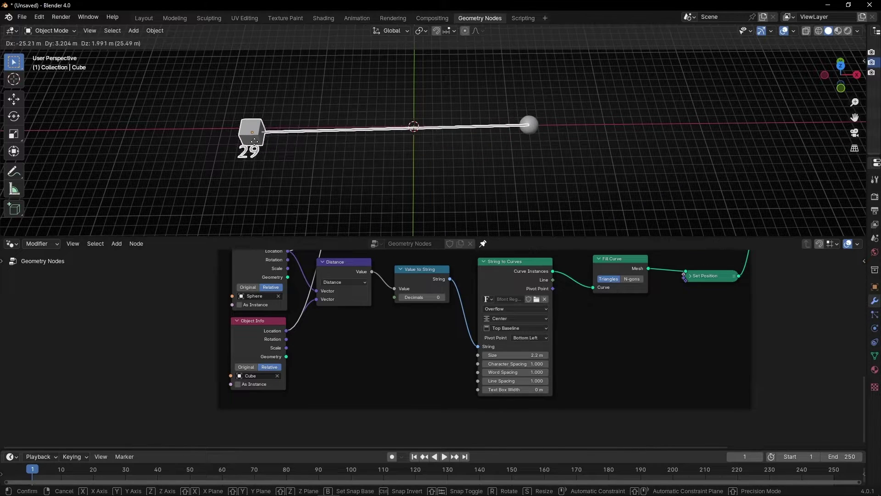
{"action": "left_click", "coordinate": [234, 146]}
{"action": "left_click", "coordinate": [531, 128]}
{"action": "key", "text": "g"}
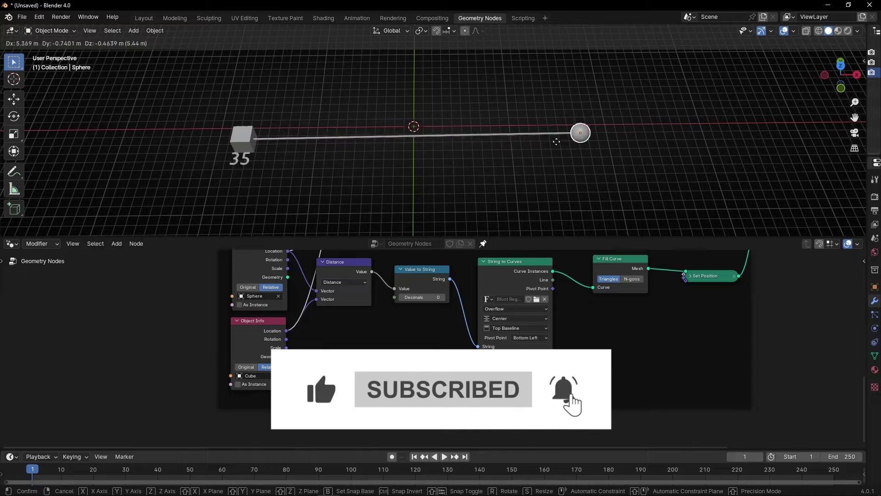
{"action": "left_click", "coordinate": [536, 139]}
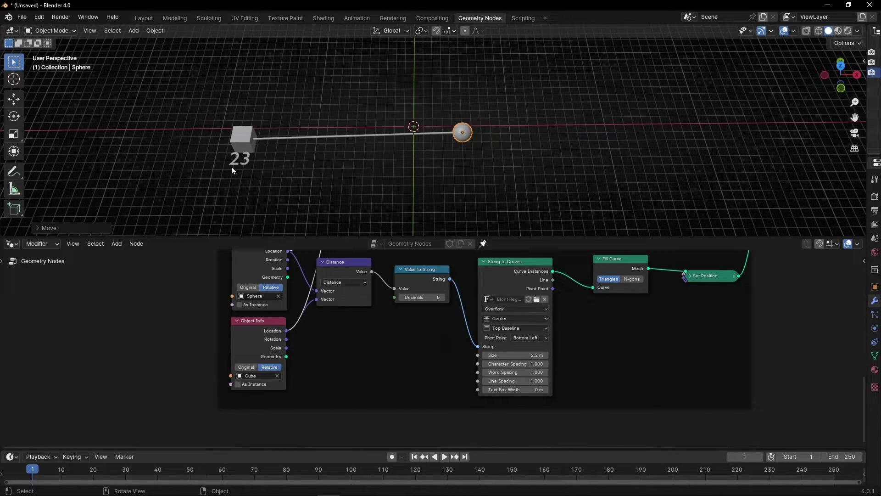
Expand the collapsed Set Position node in the Distance Text frame
{"action": "middle_click_drag", "start_coordinate": [605, 313], "coordinate": [407, 367]}
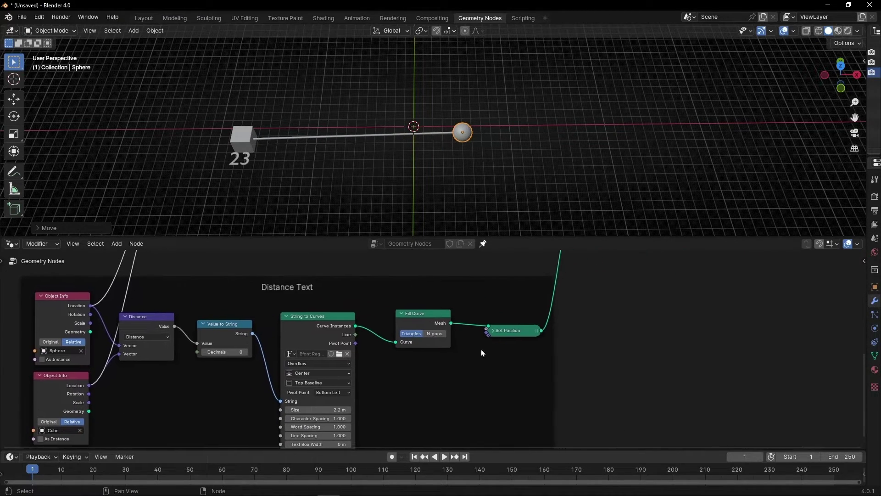
{"action": "left_click", "coordinate": [498, 333]}
{"action": "key", "text": "h"}
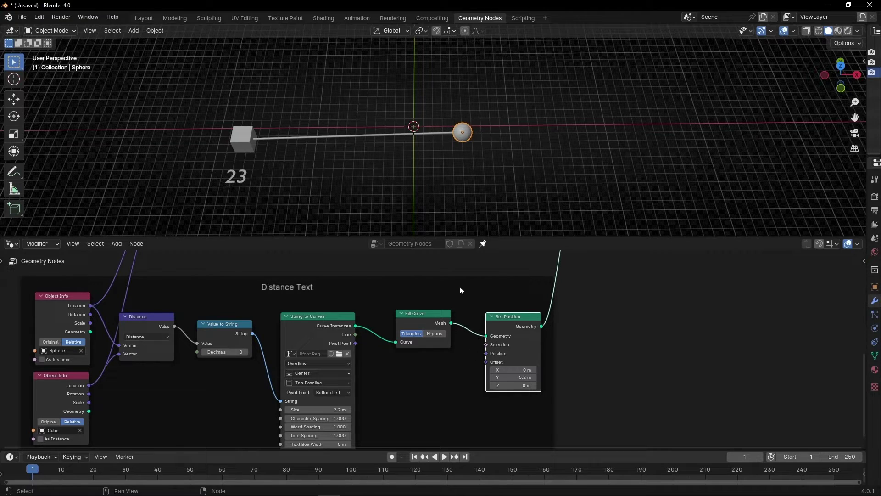
Paste a copy of the Sphere Object Info node and feed its Location into Set Position's Offset
{"action": "left_click", "coordinate": [453, 276]}
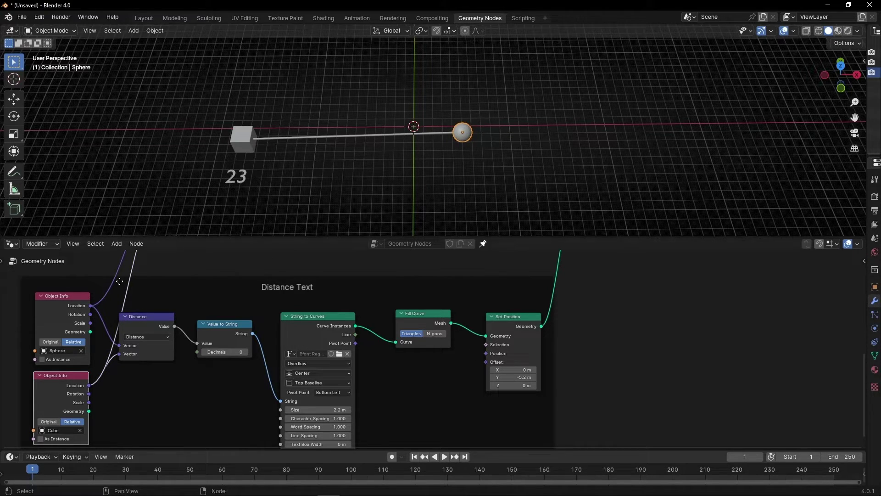
{"action": "left_click", "coordinate": [59, 304]}
{"action": "key", "text": "ctrl+c"}
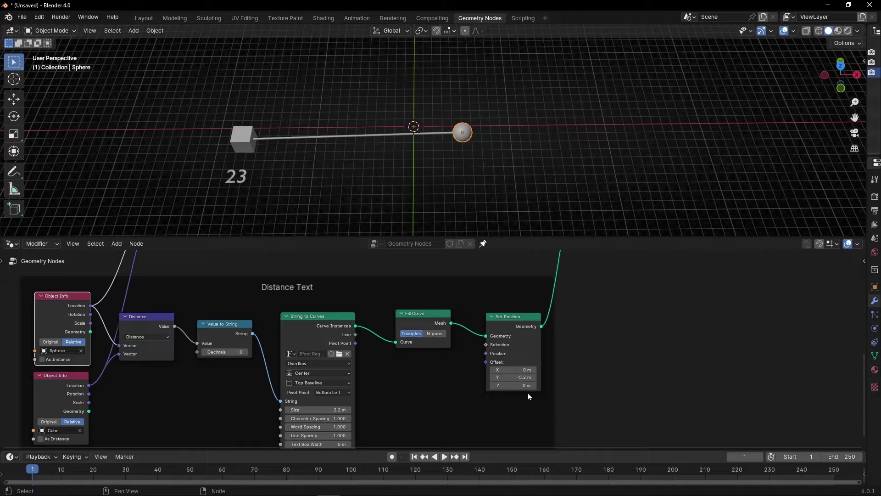
{"action": "key", "text": "ctrl+v"}
{"action": "left_click_drag", "start_coordinate": [504, 396], "coordinate": [411, 405]}
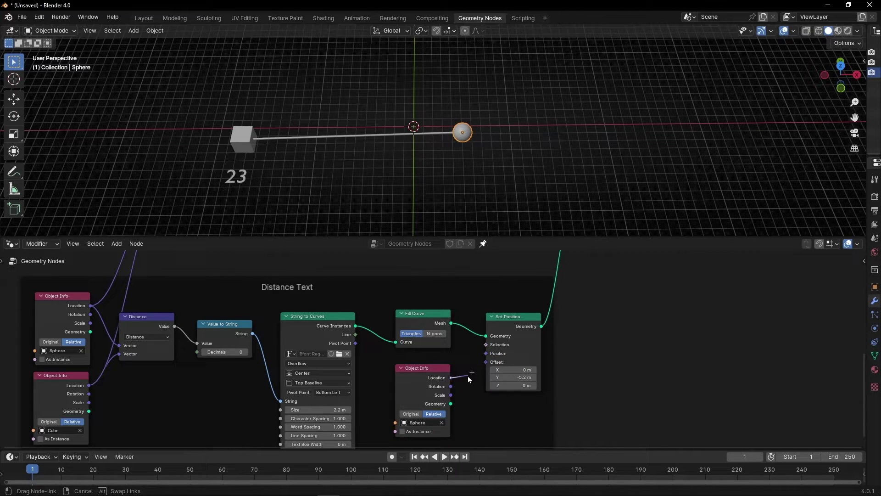
{"action": "left_click_drag", "start_coordinate": [485, 365], "coordinate": [486, 365]}
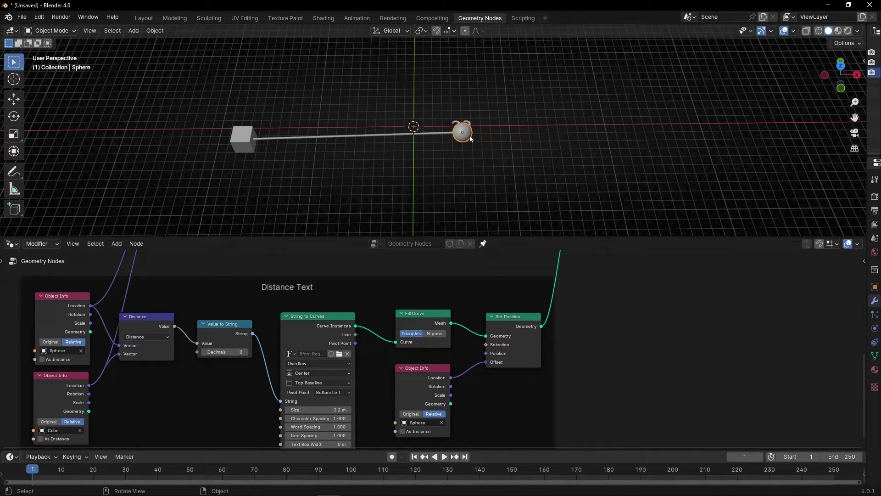
{"action": "mouse_move", "coordinate": [471, 138]}
{"action": "middle_mouse_down"}
{"action": "mouse_move", "coordinate": [469, 180]}
{"action": "mouse_move", "coordinate": [467, 148]}
{"action": "middle_mouse_up"}
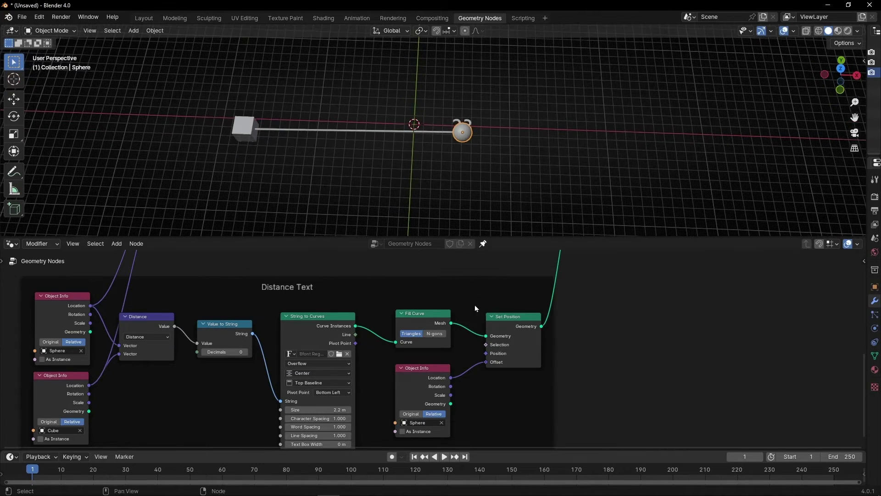
{"action": "middle_click_drag", "start_coordinate": [467, 385], "coordinate": [468, 329]}
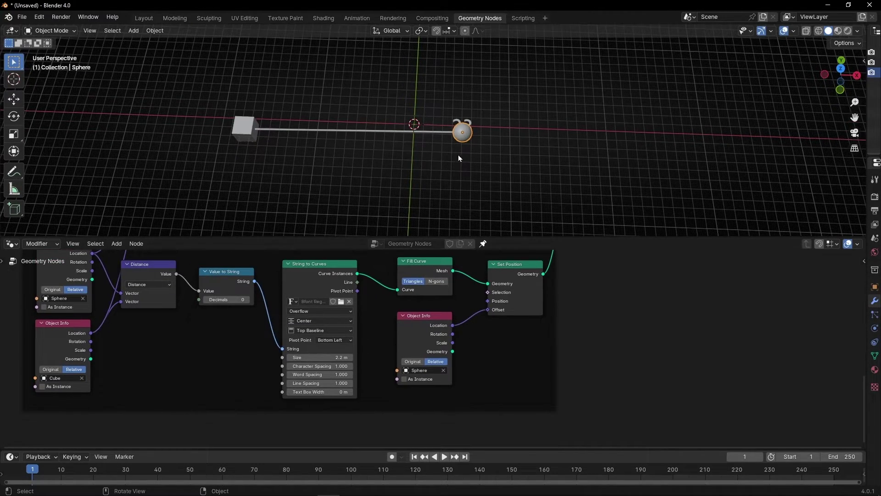
Hide the viewport overlays, orbit around the sphere, and nudge the copied Object Info node left
{"action": "scroll", "coordinate": [459, 158], "scroll_direction": "up", "scroll_amount": 5}
{"action": "left_click", "coordinate": [780, 32]}
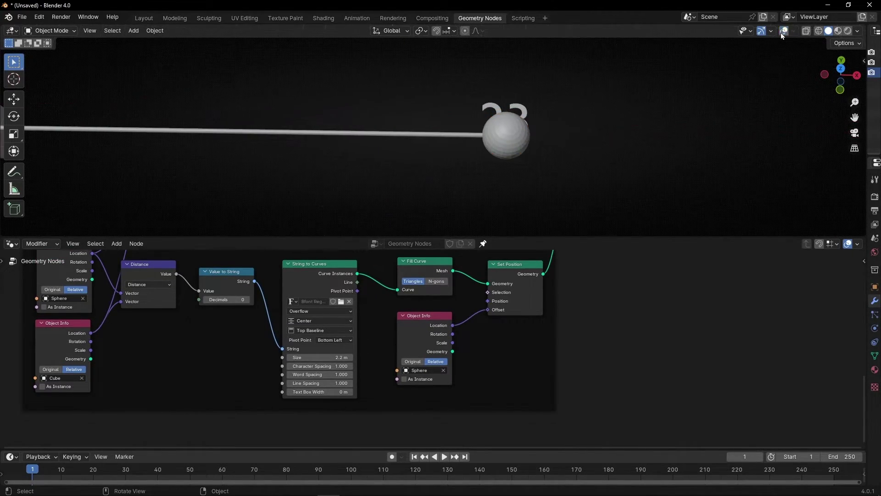
{"action": "mouse_move", "coordinate": [489, 159]}
{"action": "middle_mouse_down"}
{"action": "mouse_move", "coordinate": [536, 147]}
{"action": "mouse_move", "coordinate": [500, 146]}
{"action": "middle_mouse_up"}
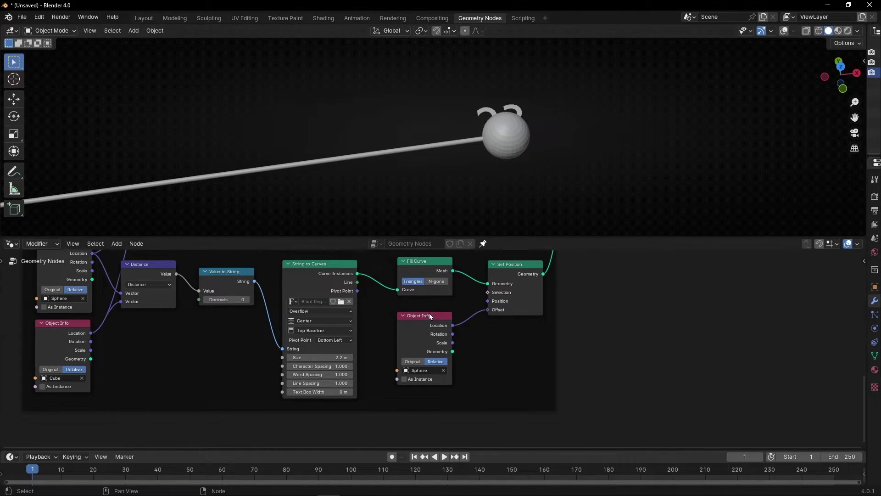
{"action": "left_click_drag", "start_coordinate": [444, 329], "coordinate": [431, 328]}
{"action": "scroll", "coordinate": [473, 322], "scroll_direction": "up", "scroll_amount": 3}
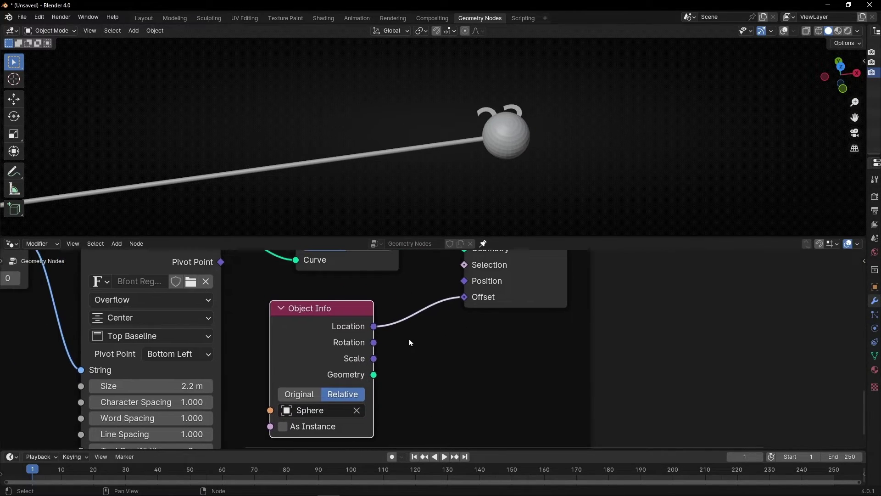
Insert a Vector Math Add node between the sphere's Location and Set Position Offset to offset Y by -3.7
{"action": "key", "text": "shift+a"}
{"action": "type", "text": "vector ma"}
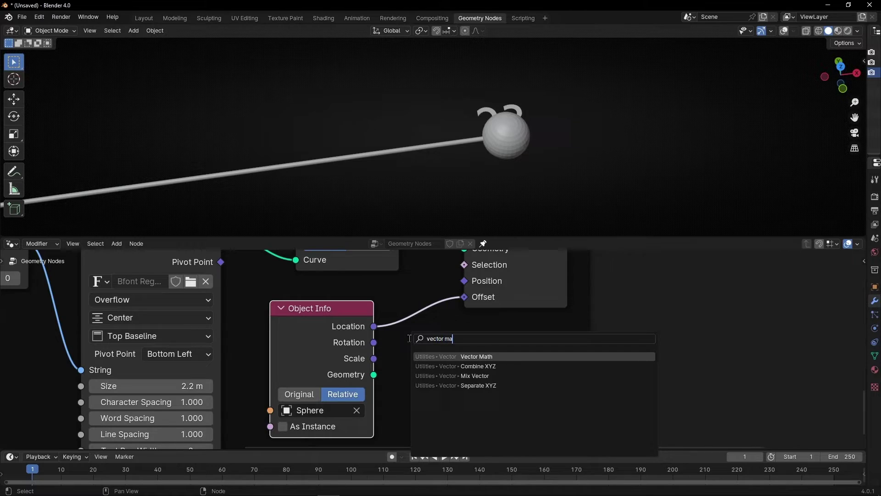
{"action": "key", "text": "Return"}
{"action": "left_click", "coordinate": [457, 334]}
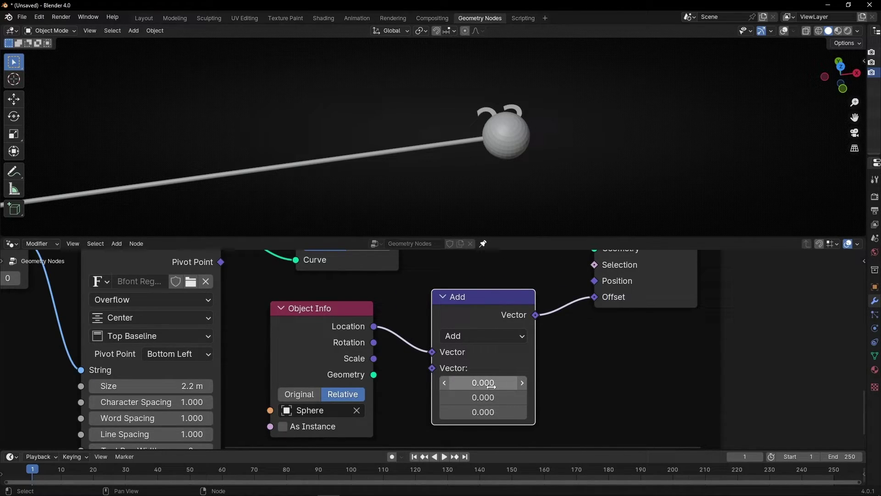
{"action": "left_click_drag", "start_coordinate": [491, 386], "coordinate": [456, 398]}
{"action": "key", "text": "ctrl+z"}
{"action": "key", "text": "ctrl+z"}
Move the sphere lower to check that the label follows it, then recentre the views
{"action": "scroll", "coordinate": [528, 168], "scroll_direction": "down", "scroll_amount": 6}
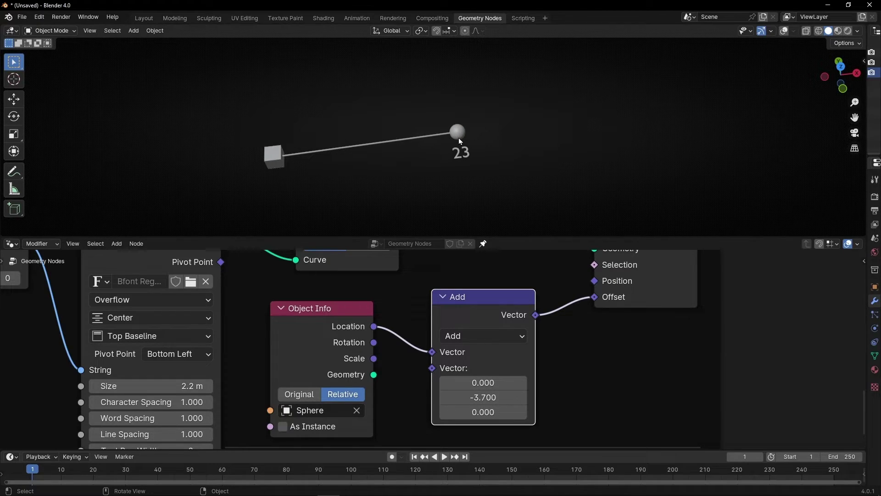
{"action": "key", "text": "g"}
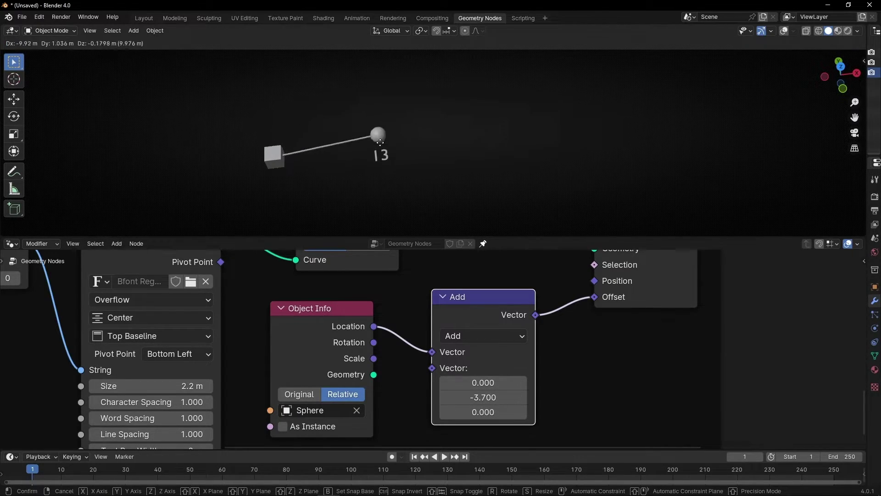
{"action": "left_click", "coordinate": [382, 157]}
{"action": "scroll", "coordinate": [381, 160], "scroll_direction": "up", "scroll_amount": 2}
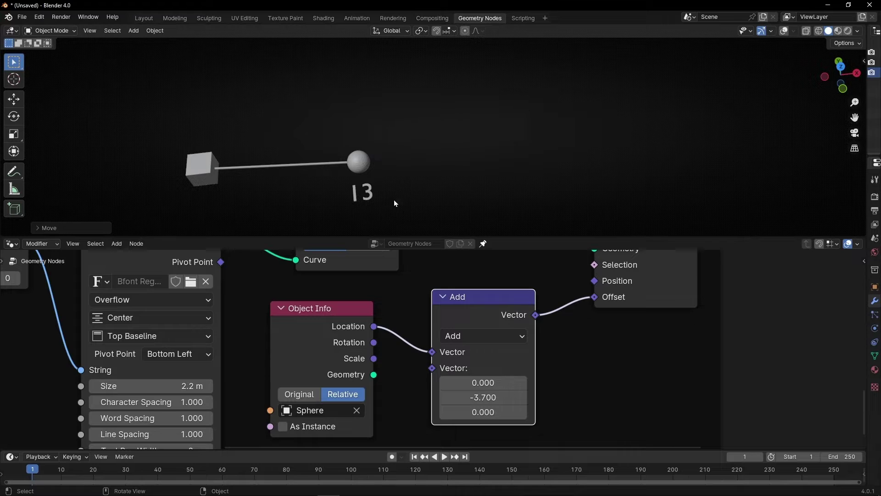
{"action": "scroll", "coordinate": [390, 197], "scroll_direction": "up", "scroll_amount": 1}
{"action": "middle_click_drag", "start_coordinate": [372, 202], "coordinate": [505, 168], "text": "shift"}
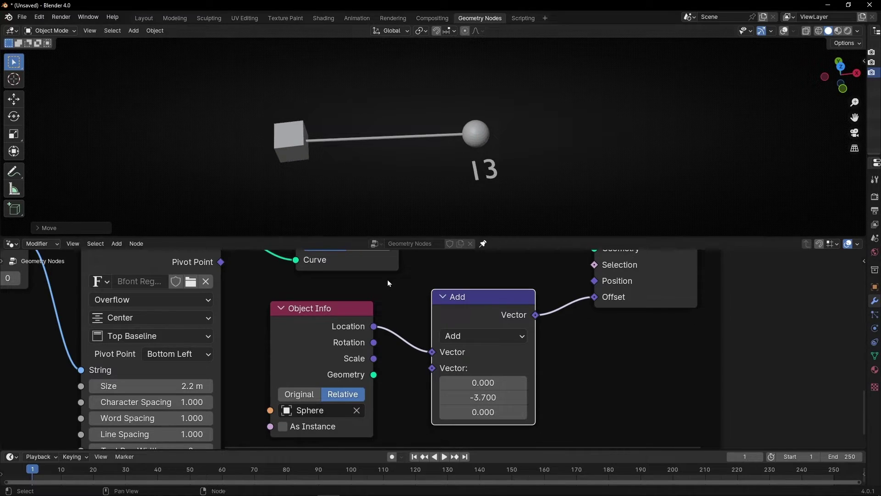
{"action": "scroll", "coordinate": [342, 293], "scroll_direction": "down", "scroll_amount": 3}
{"action": "middle_click_drag", "start_coordinate": [341, 294], "coordinate": [473, 315]}
Insert a Join Strings node between Value to String and String to Curves
{"action": "middle_click_drag", "start_coordinate": [293, 323], "coordinate": [467, 330]}
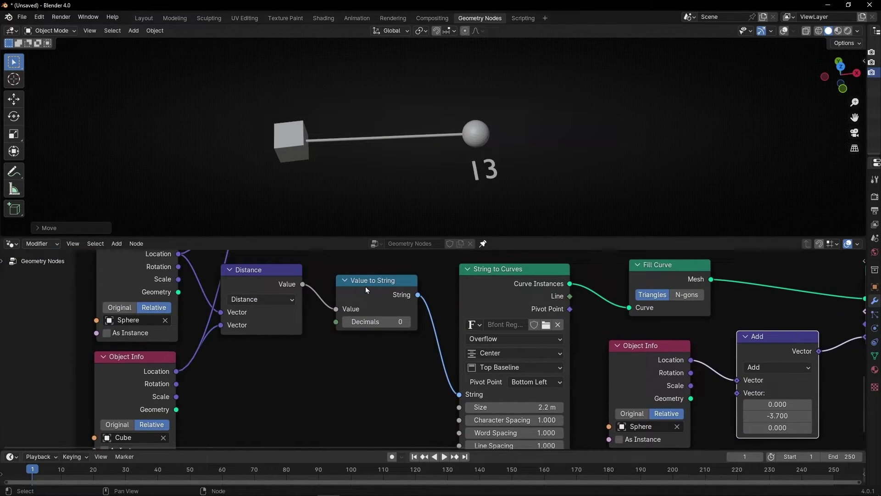
{"action": "left_click_drag", "start_coordinate": [365, 286], "coordinate": [353, 286]}
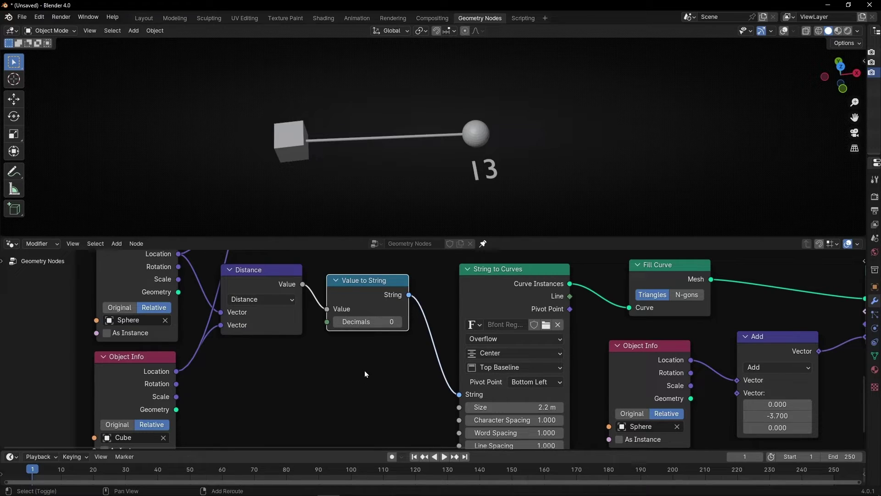
{"action": "key", "text": "shift+a"}
{"action": "type", "text": "join"}
{"action": "key", "text": "Return"}
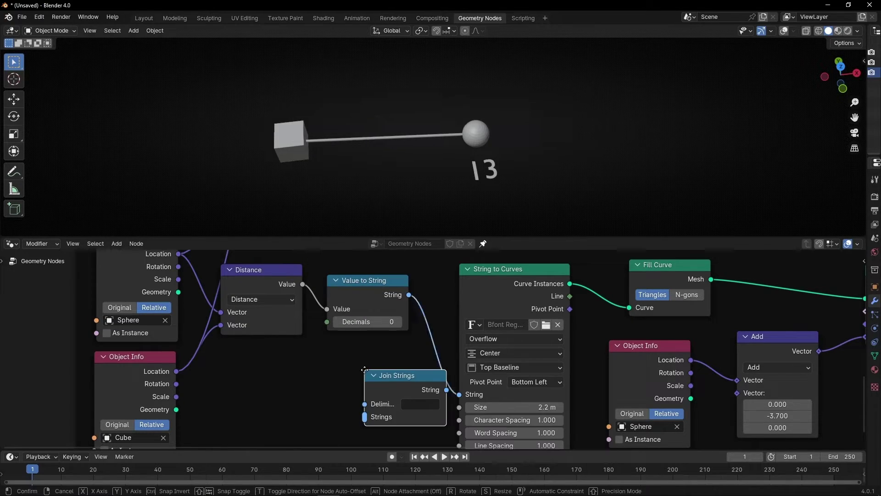
{"action": "left_click", "coordinate": [456, 338]}
{"action": "mouse_move", "coordinate": [455, 383]}
{"action": "left_mouse_down"}
{"action": "mouse_move", "coordinate": [407, 387]}
{"action": "mouse_move", "coordinate": [455, 383]}
{"action": "left_mouse_up"}
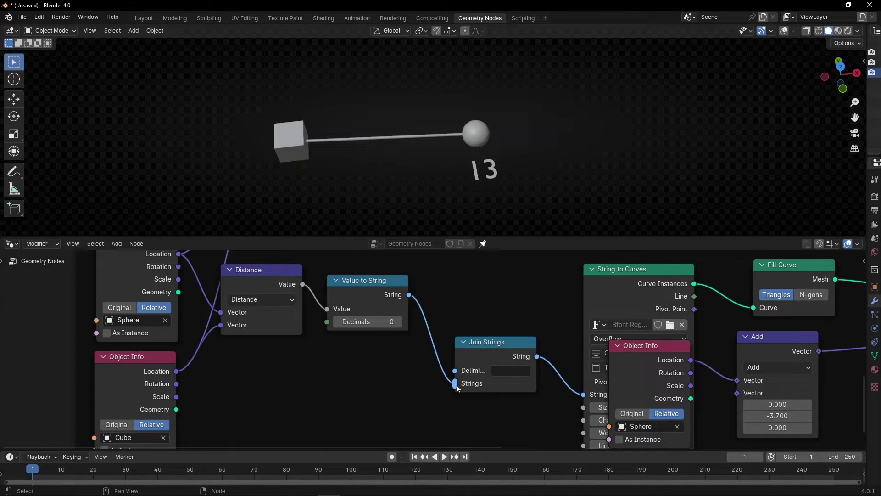
Feed a String node with 'm' into Join Strings and use a space as the delimiter
{"action": "key", "text": "shift+a"}
{"action": "type", "text": "string"}
{"action": "key", "text": "Return"}
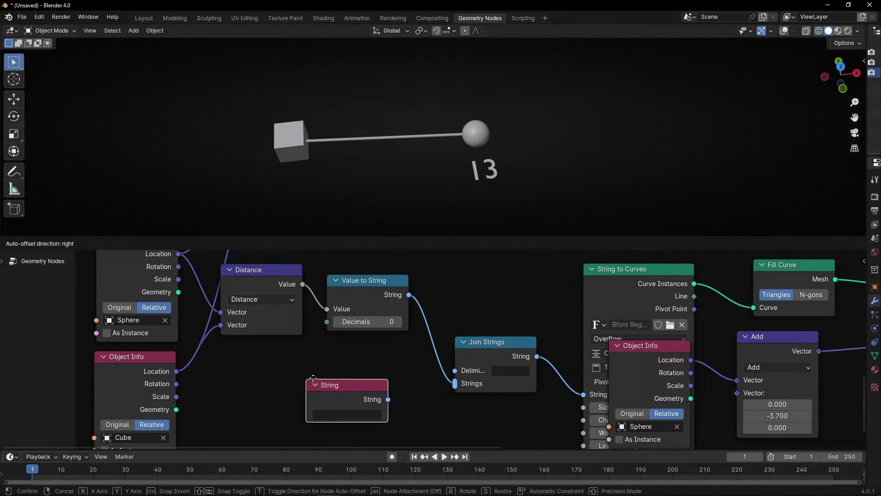
{"action": "left_click", "coordinate": [318, 376]}
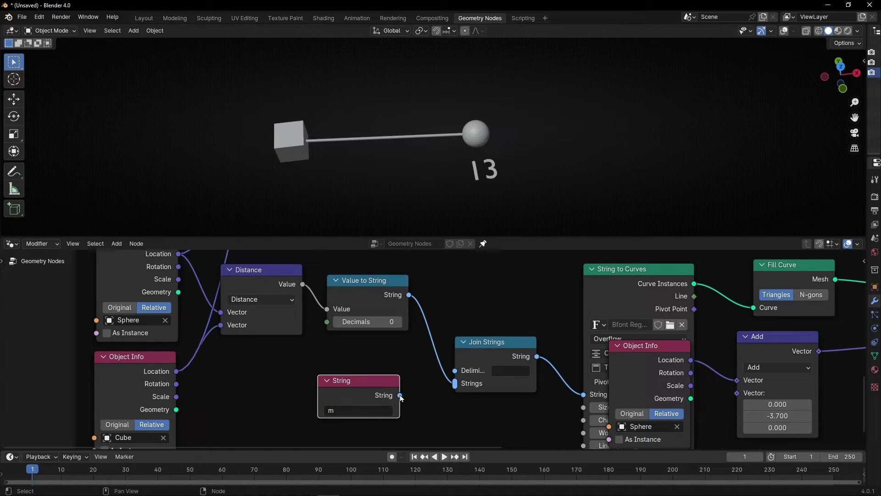
{"action": "left_click_drag", "start_coordinate": [401, 396], "coordinate": [454, 384]}
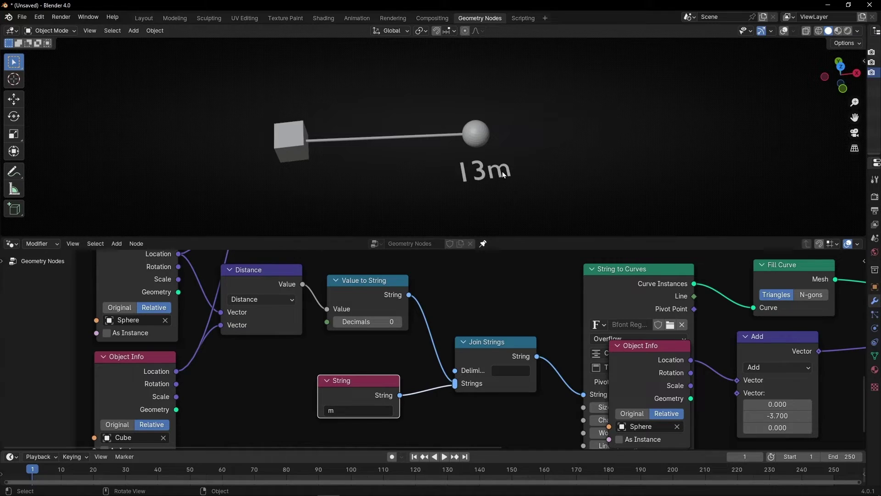
{"action": "scroll", "coordinate": [503, 174], "scroll_direction": "up", "scroll_amount": 4}
{"action": "middle_click_drag", "start_coordinate": [517, 199], "coordinate": [399, 132], "text": "shift"}
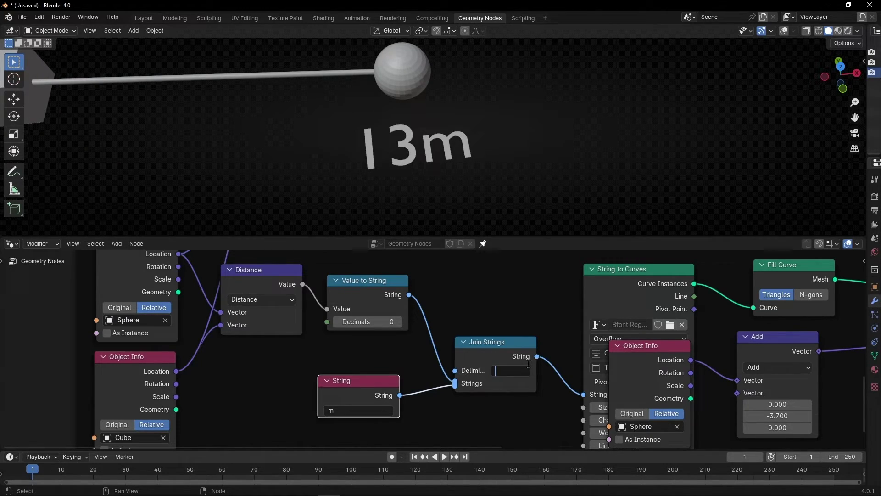
{"action": "key", "text": "Return"}
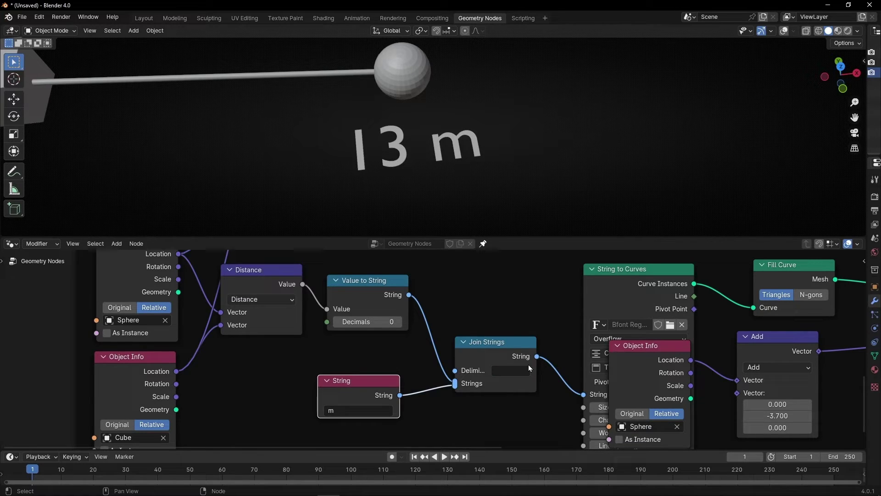
{"action": "scroll", "coordinate": [384, 129], "scroll_direction": "down", "scroll_amount": 5}
Grab the sphere and cube in turn to new spots until the label reads 20 m, then restore the layout
{"action": "key", "text": "g"}
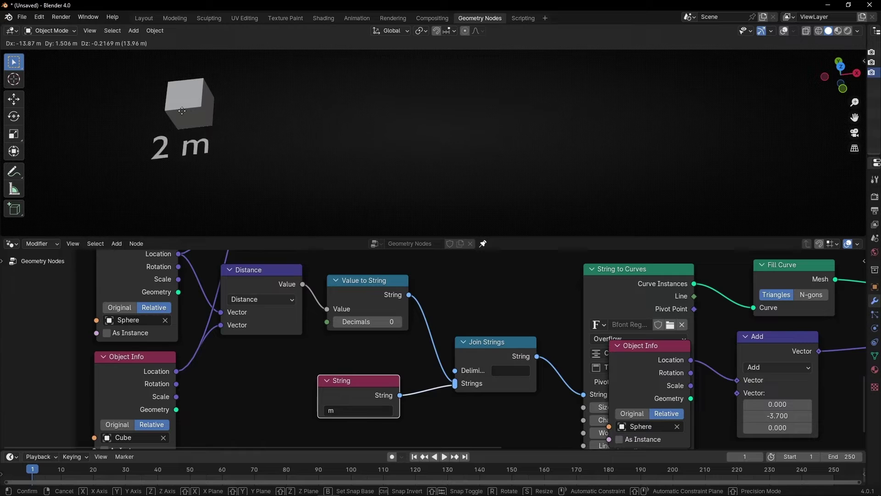
{"action": "left_click", "coordinate": [448, 138]}
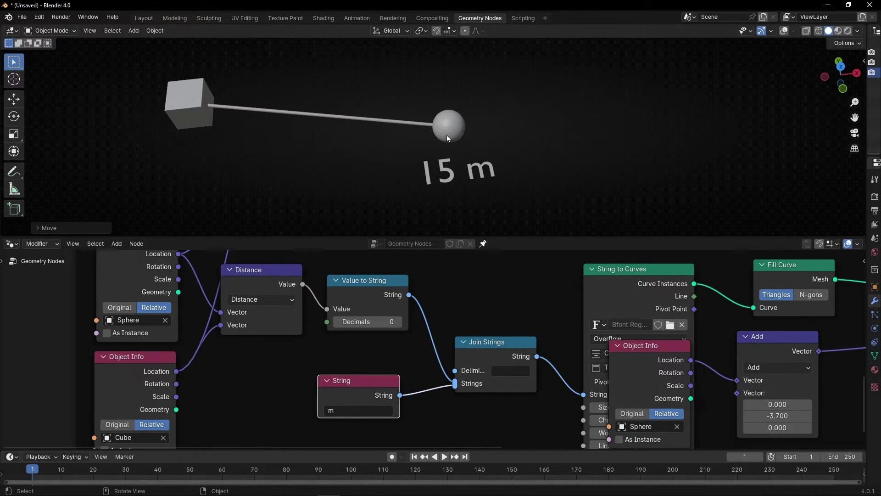
{"action": "key", "text": "g"}
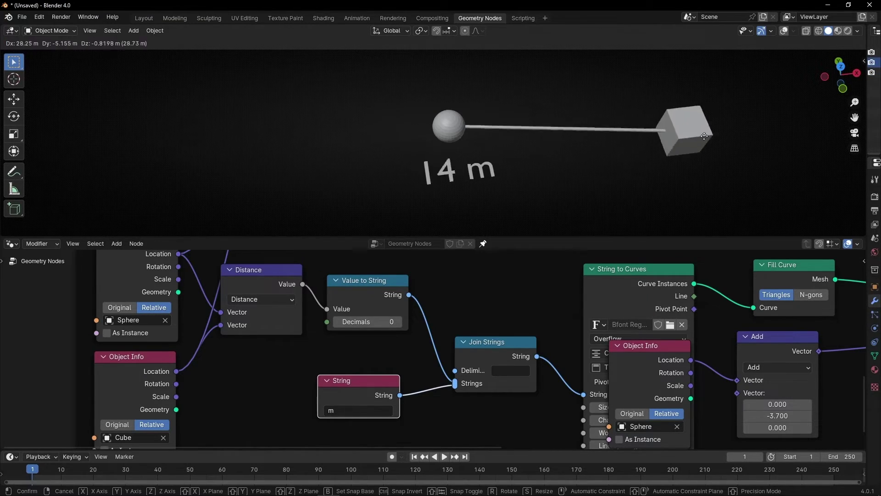
{"action": "left_click", "coordinate": [215, 141]}
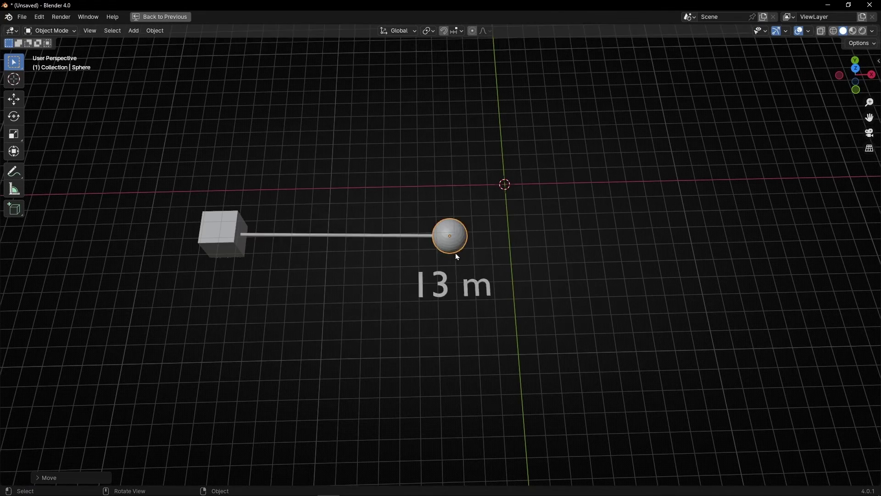
{"action": "key", "text": "g"}
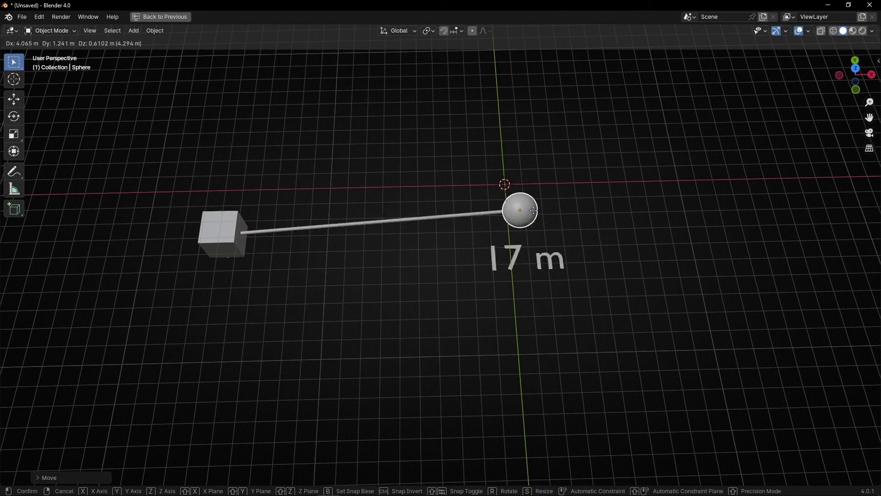
{"action": "left_click", "coordinate": [541, 194]}
{"action": "left_click", "coordinate": [216, 239]}
{"action": "key", "text": "g"}
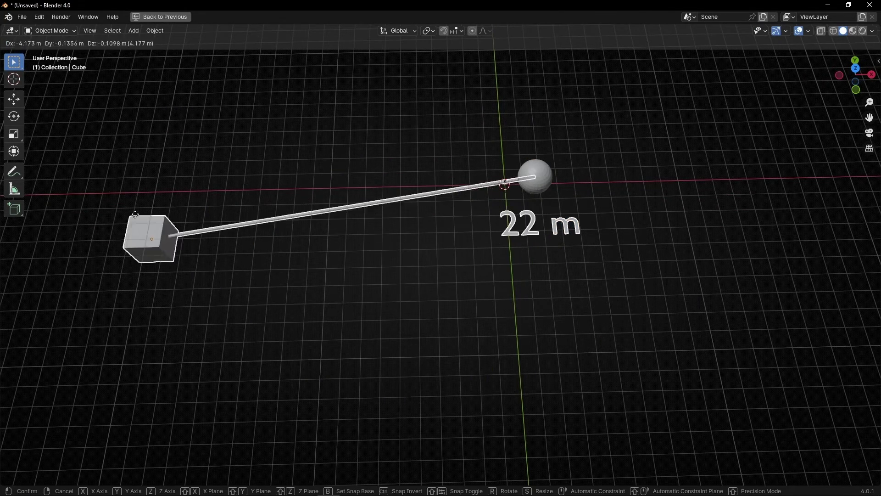
{"action": "left_click", "coordinate": [161, 182]}
{"action": "key", "text": "ctrl+space"}
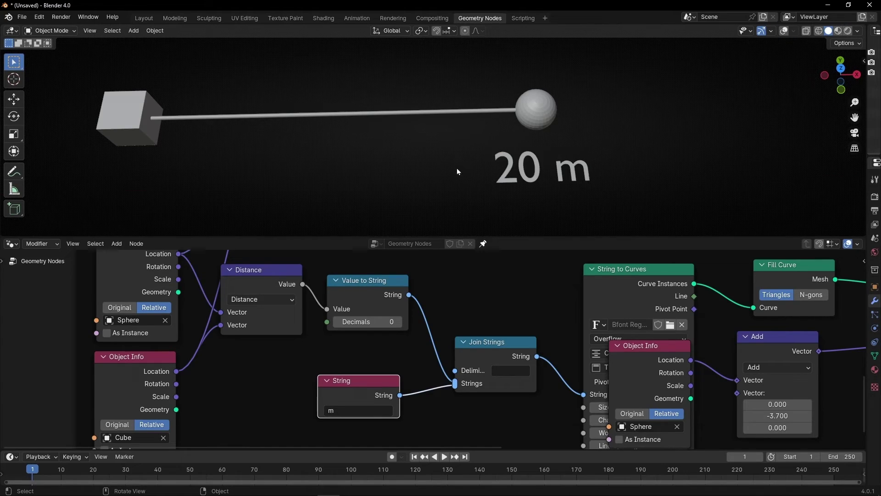
Raise the Decimals to 2 and move the sphere away from the cube
{"action": "left_click", "coordinate": [398, 322]}
{"action": "left_click", "coordinate": [400, 323]}
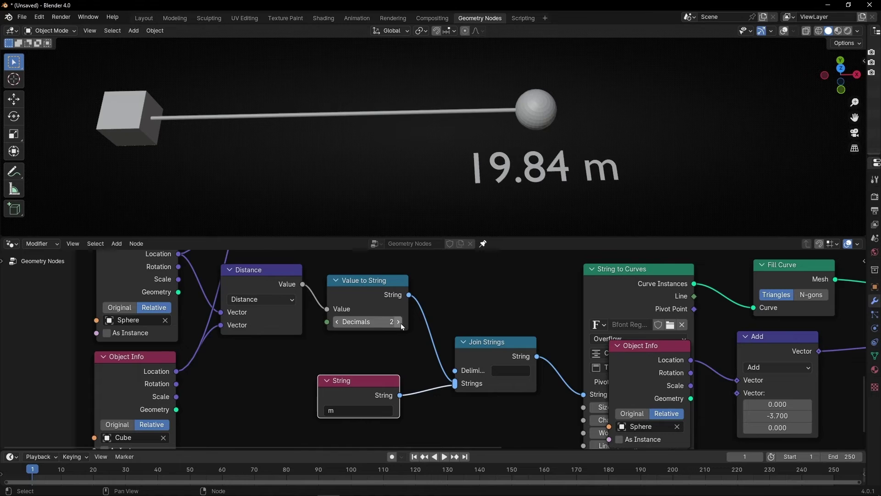
{"action": "left_click", "coordinate": [537, 122]}
{"action": "key", "text": "g"}
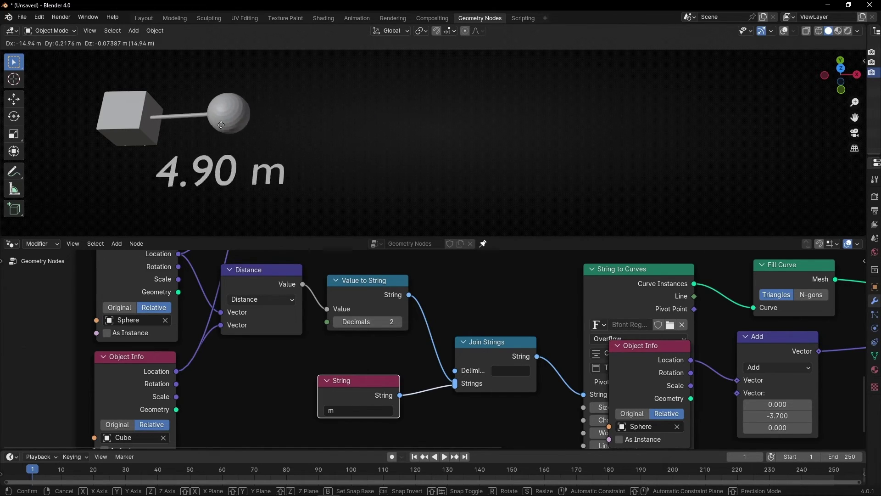
{"action": "left_click", "coordinate": [571, 136]}
Move the cube closer to the sphere so the label reads 11.67 m, then maximize the node tree
{"action": "left_click", "coordinate": [151, 135]}
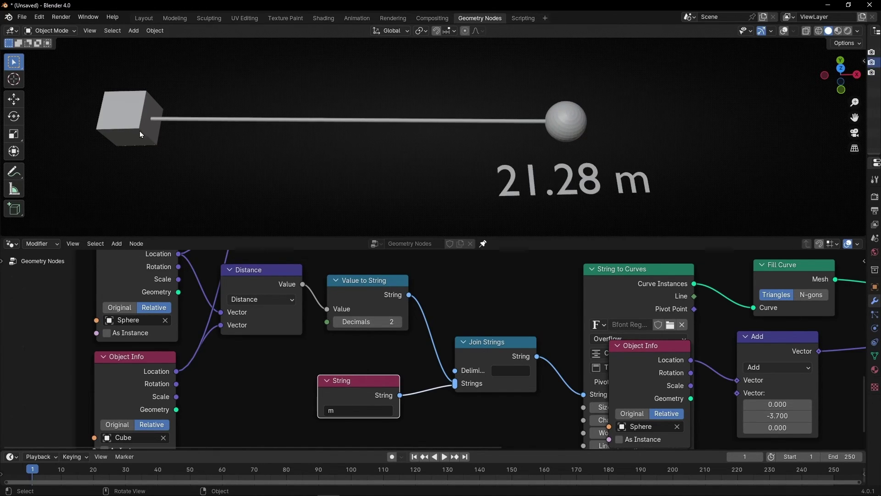
{"action": "key", "text": "g"}
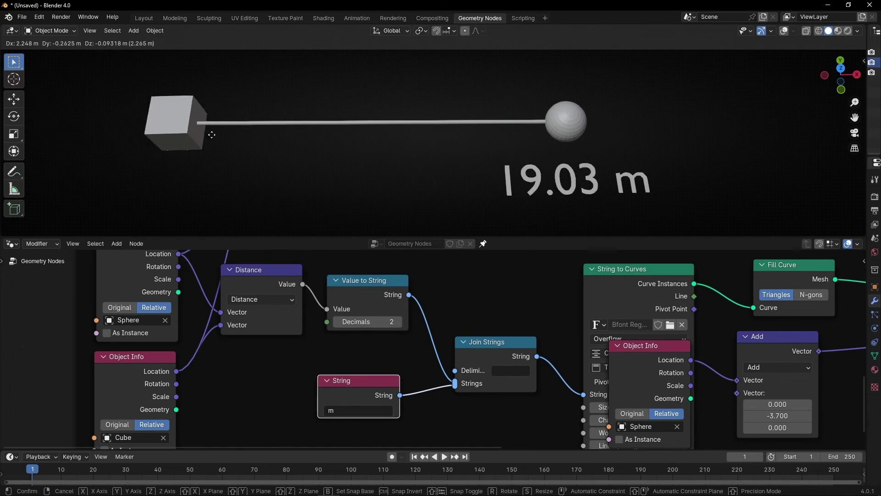
{"action": "left_click", "coordinate": [236, 134]}
{"action": "key", "text": "ctrl+space"}
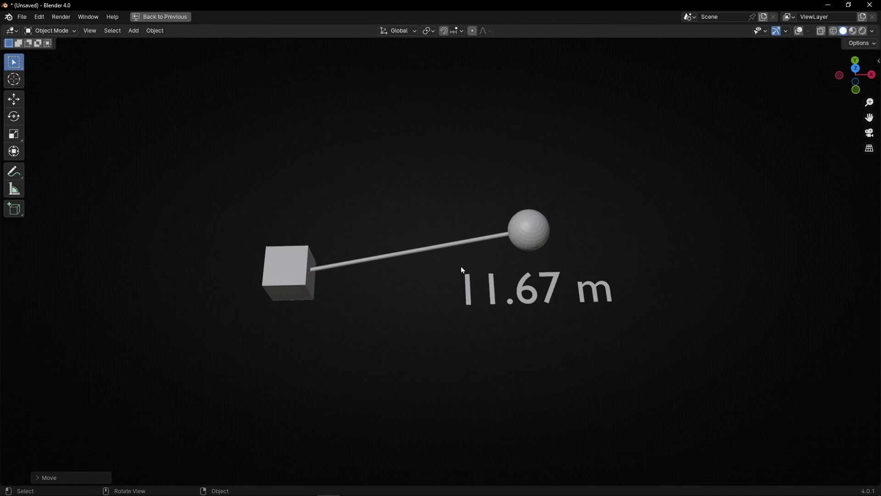
Move the cube up beside the sphere, dropping the label to 2.52 m, then grab the sphere
{"action": "left_click", "coordinate": [297, 279]}
{"action": "key", "text": "g"}
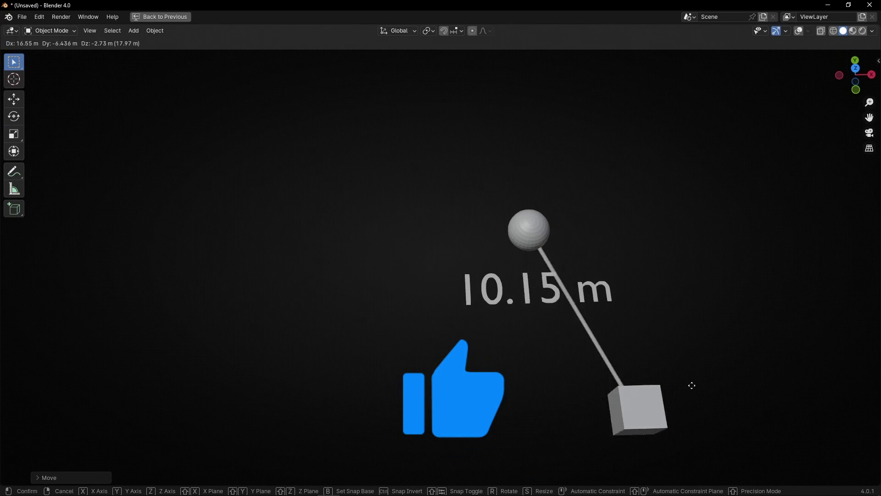
{"action": "left_click", "coordinate": [342, 170]}
{"action": "left_click", "coordinate": [527, 248]}
{"action": "key", "text": "g"}
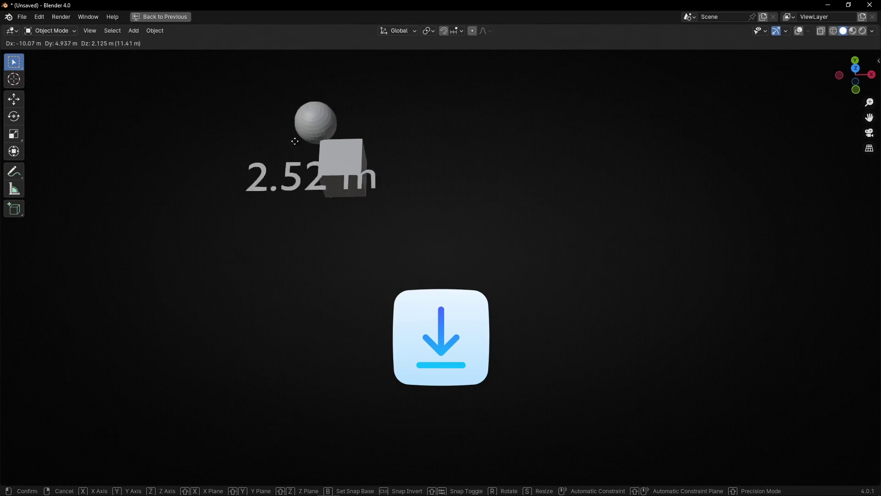